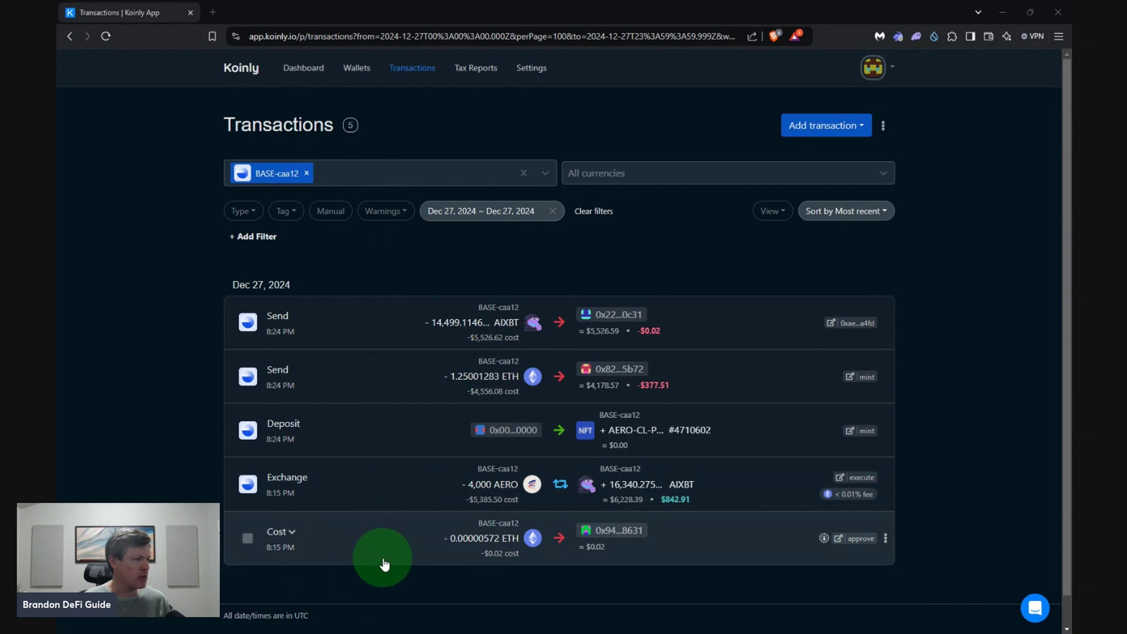
# - Review the AERO-CL NFT deposit's editable details, expose its net worth setting, and save the transaction without entering a new value
pyautogui.moveTo(498, 487)
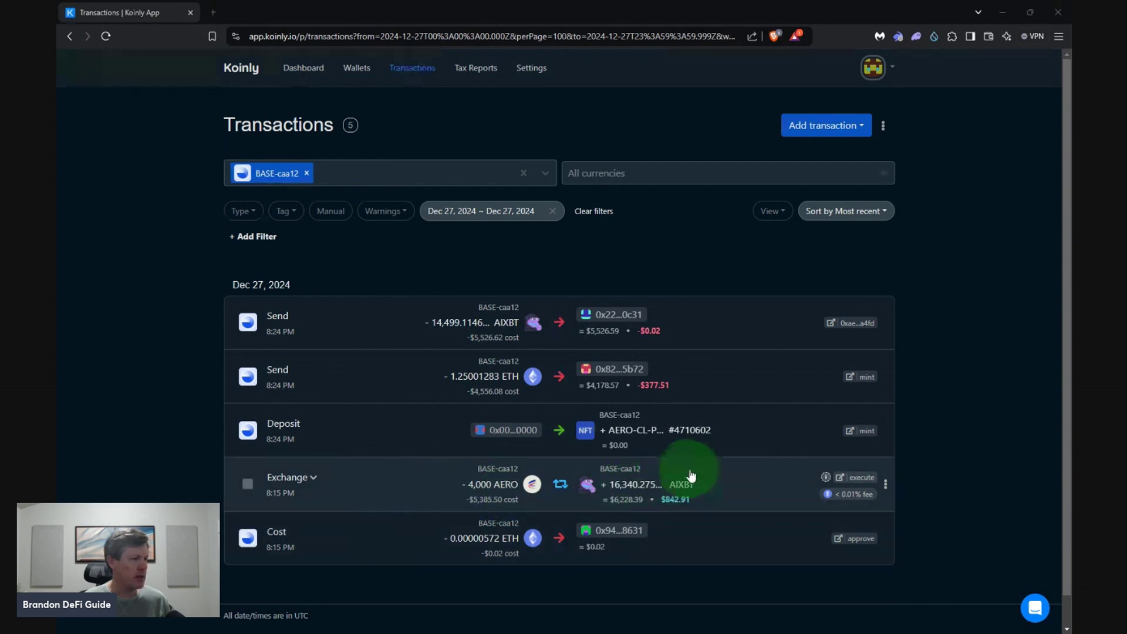
pyautogui.moveTo(692, 492)
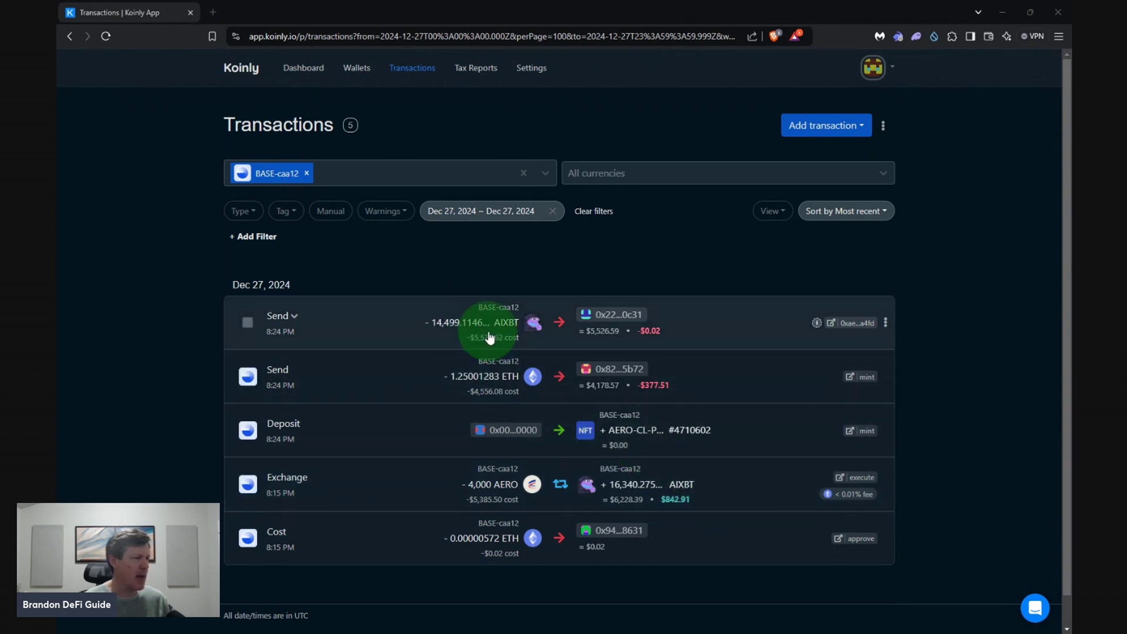
pyautogui.moveTo(491, 338)
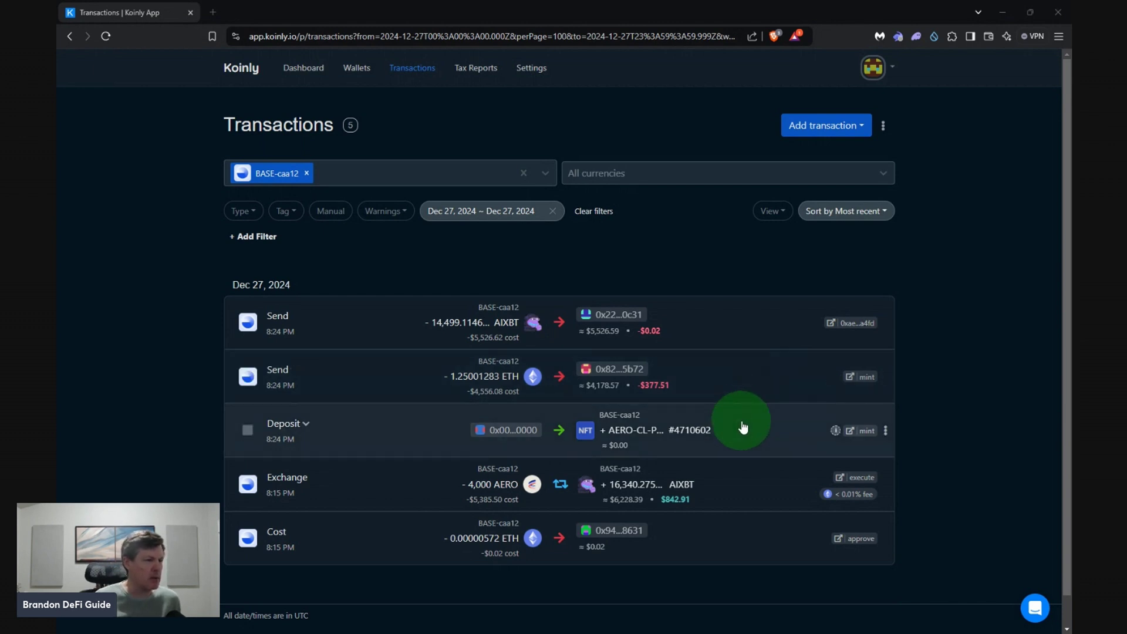
pyautogui.click(885, 431)
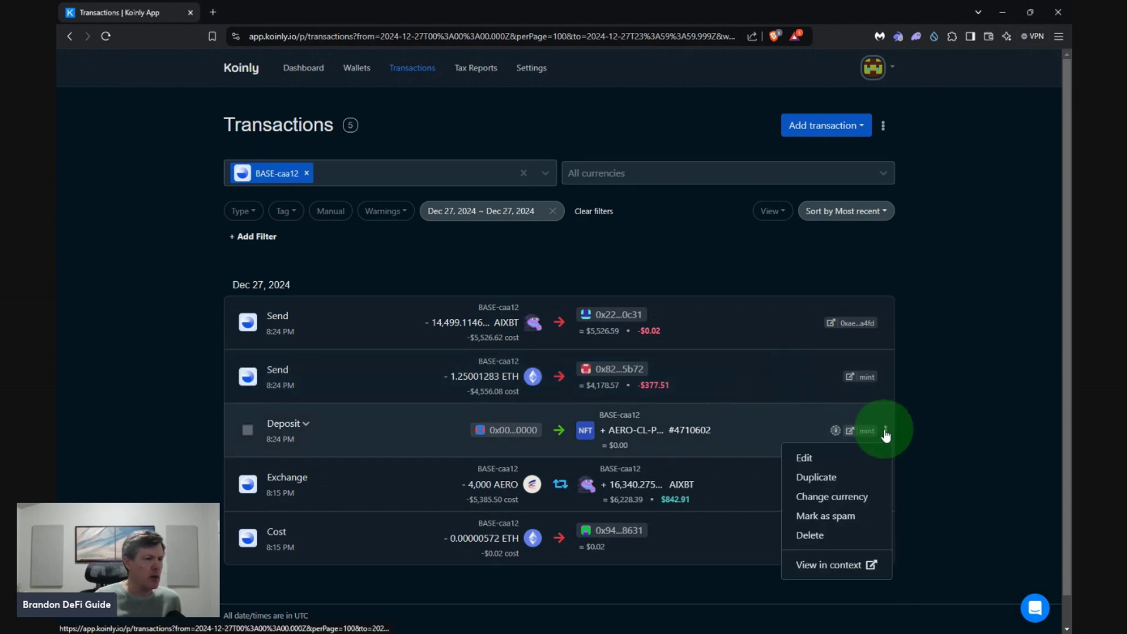
pyautogui.click(804, 459)
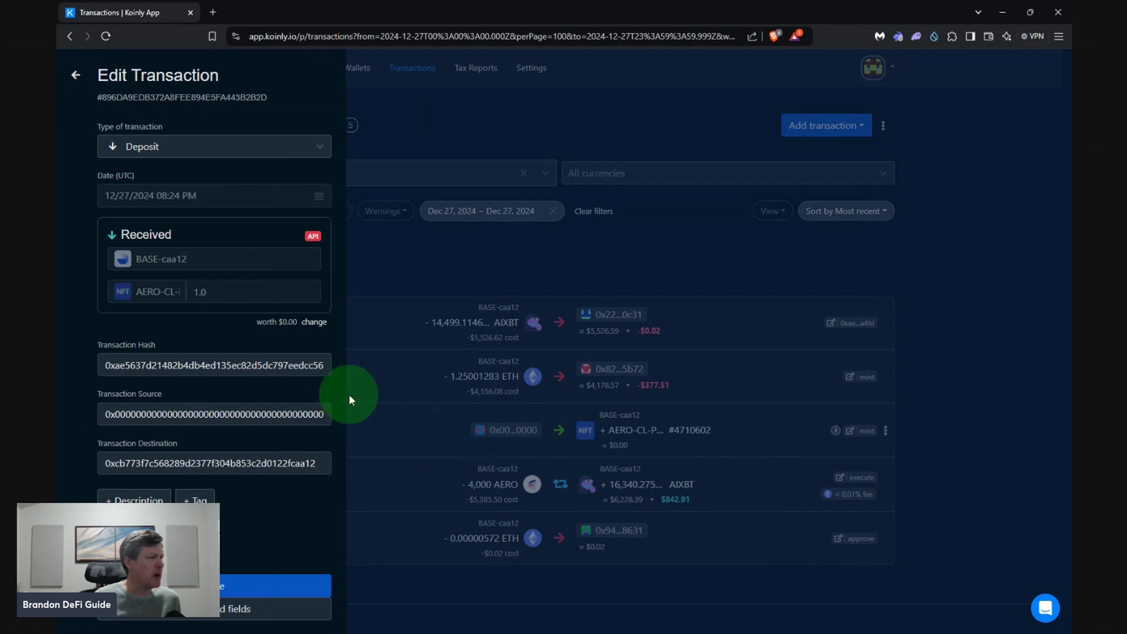
pyautogui.click(313, 322)
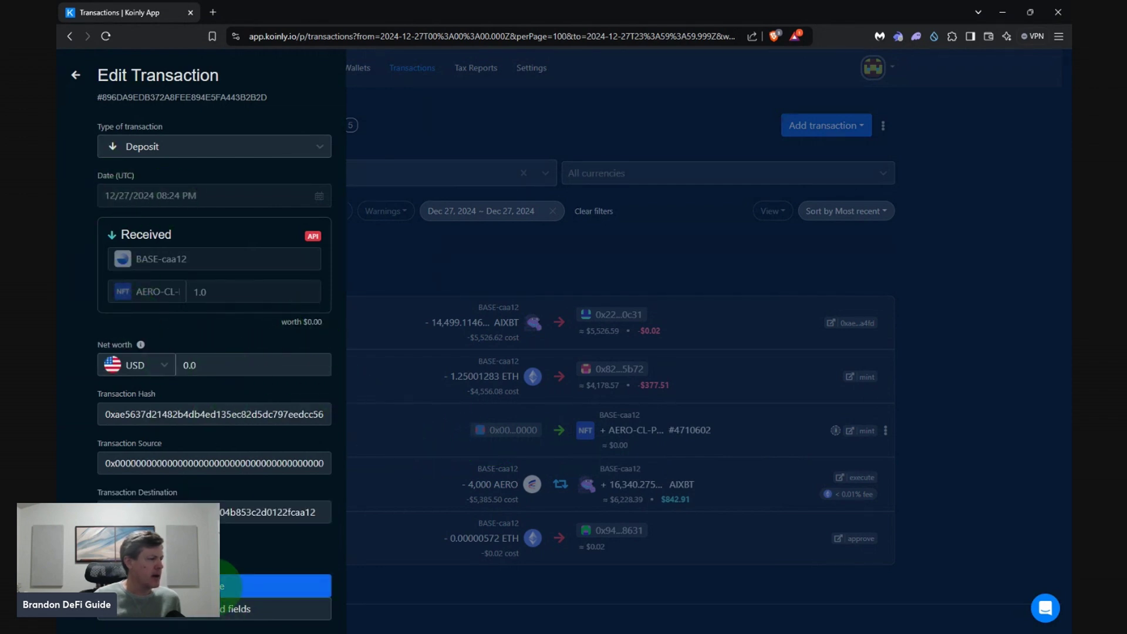
pyautogui.click(229, 584)
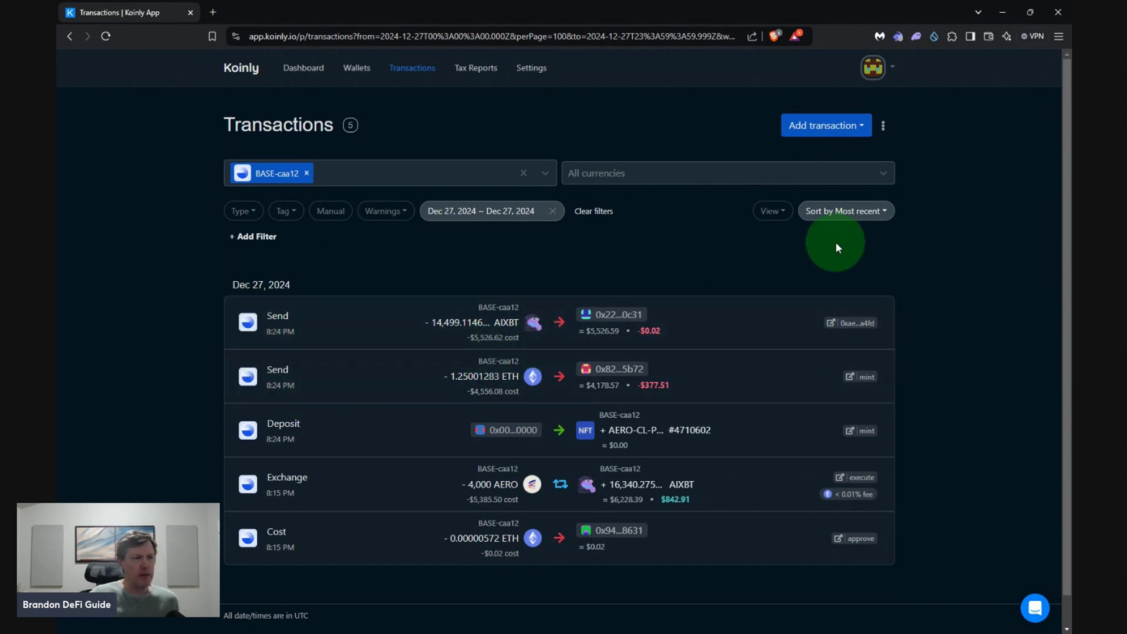
pyautogui.click(823, 132)
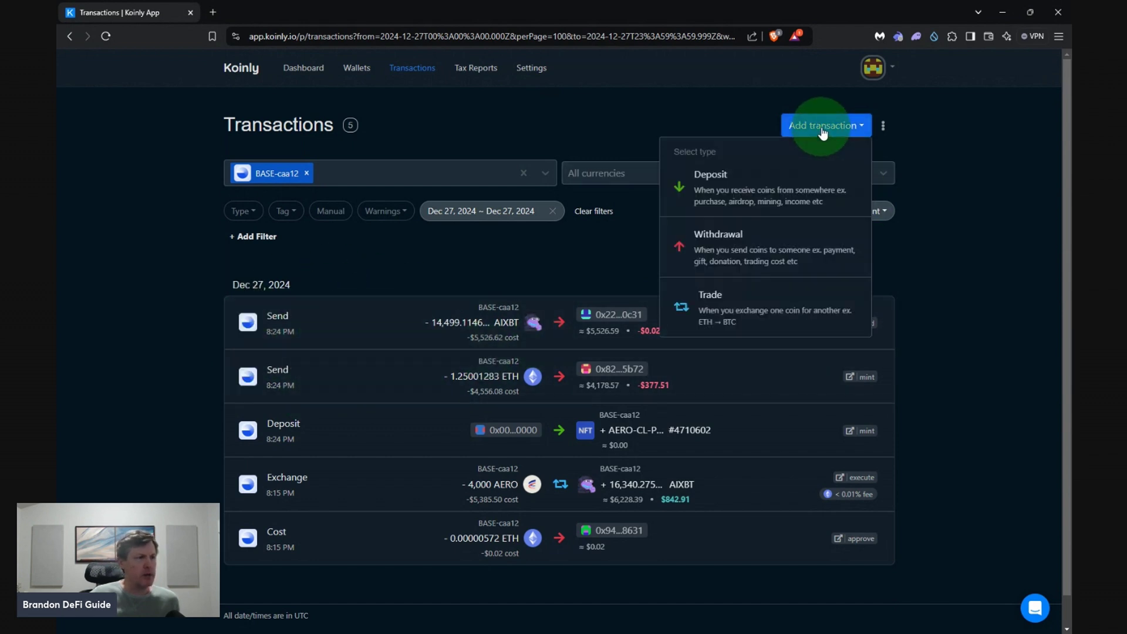
pyautogui.click(729, 193)
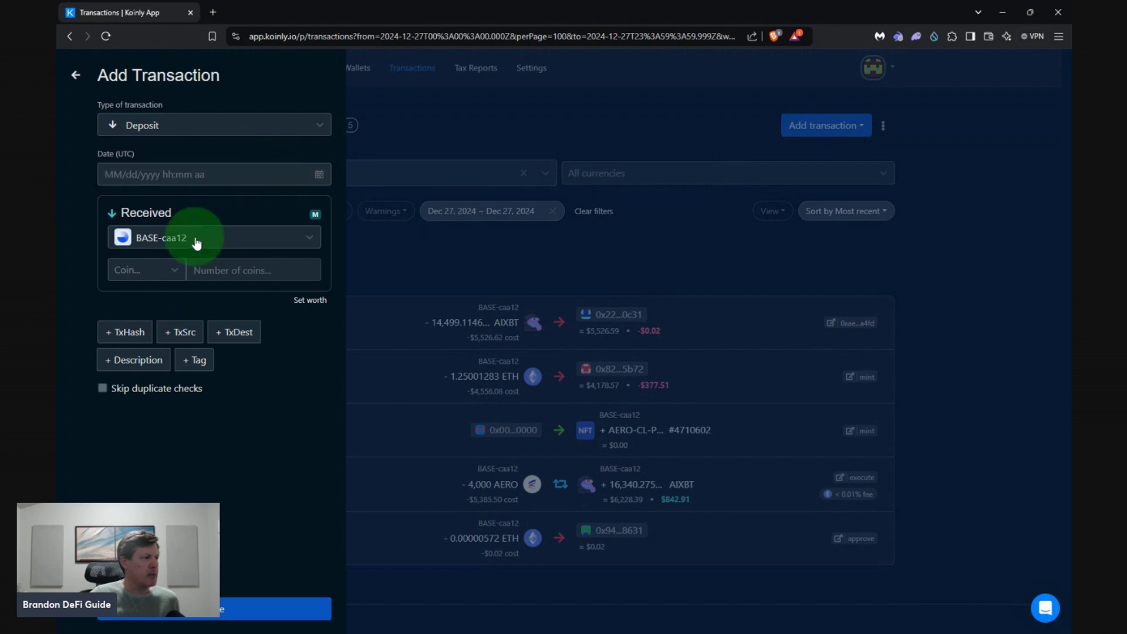
pyautogui.click(141, 272)
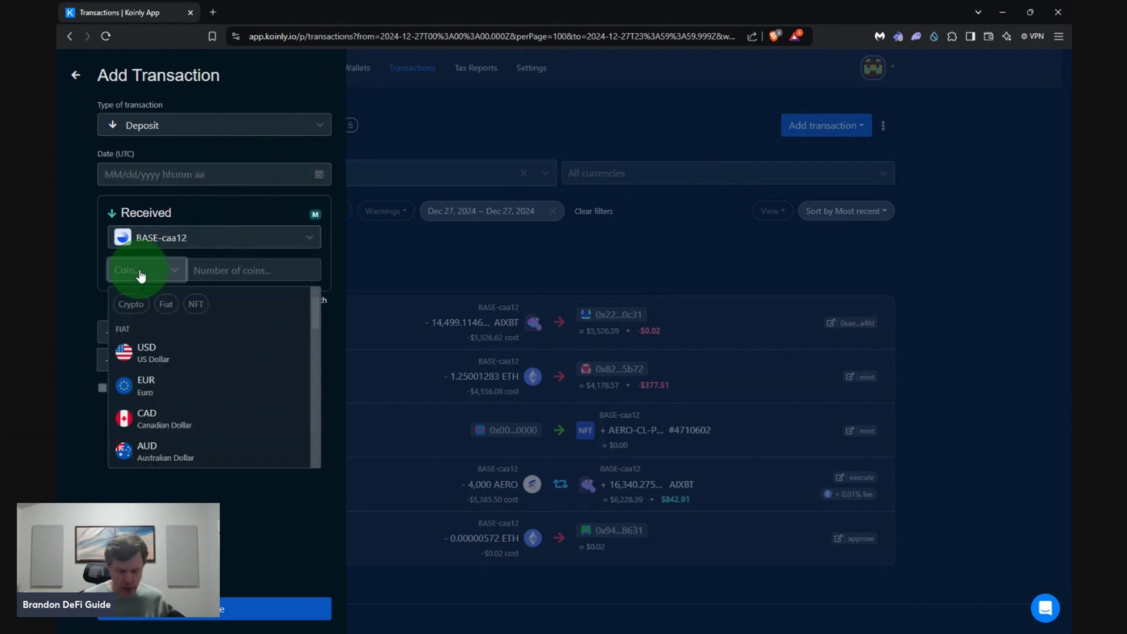
pyautogui.write('lp')
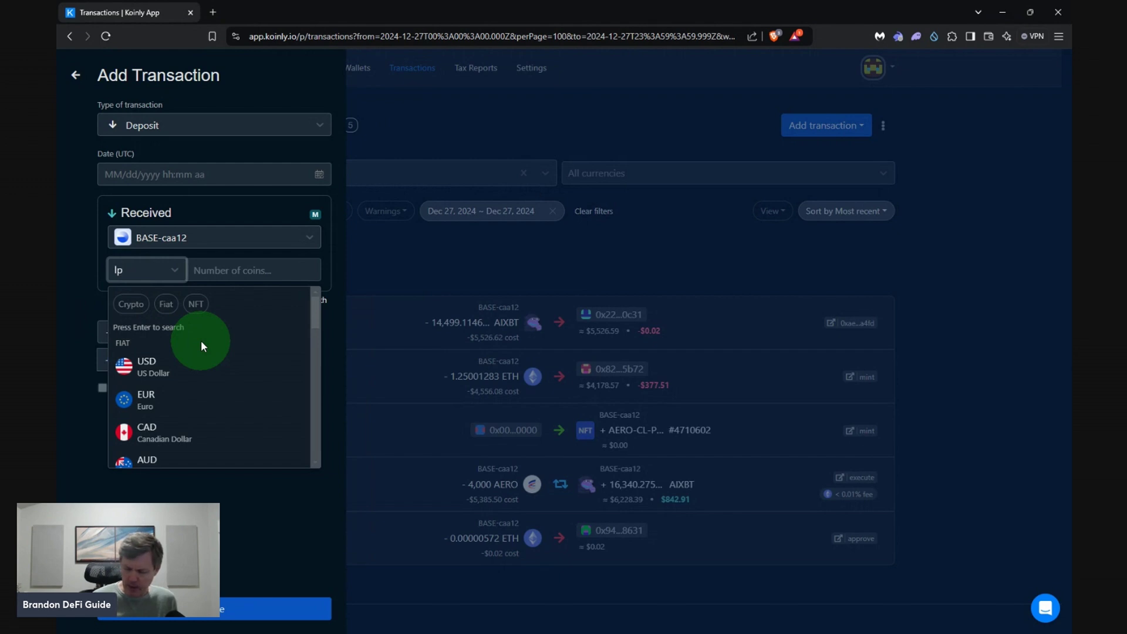
pyautogui.write('1')
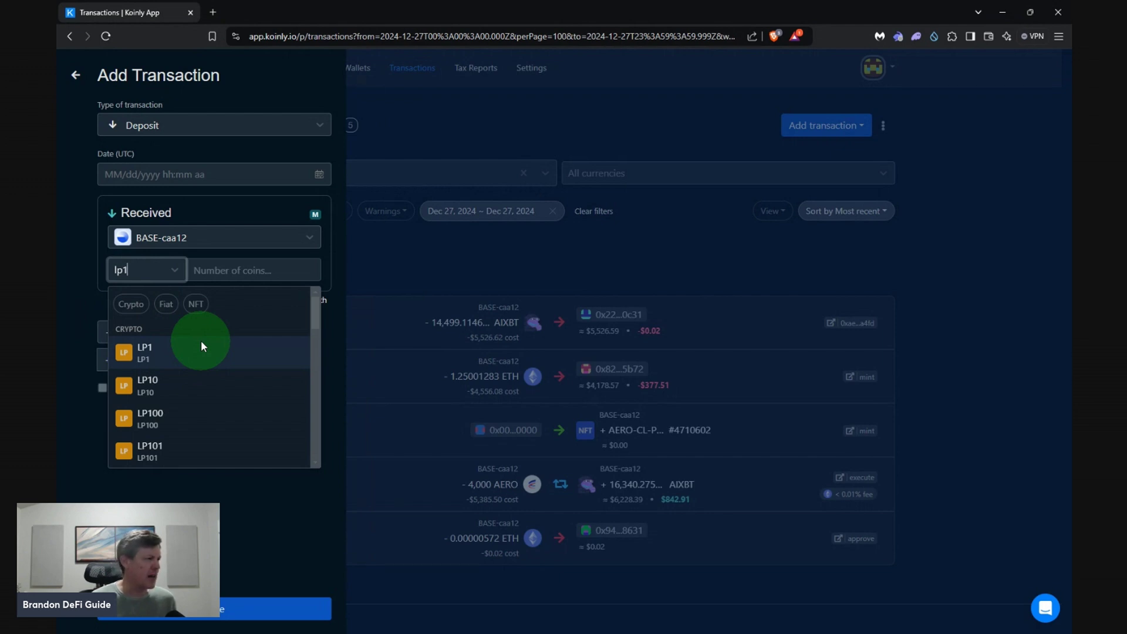
pyautogui.press('BackSpace')
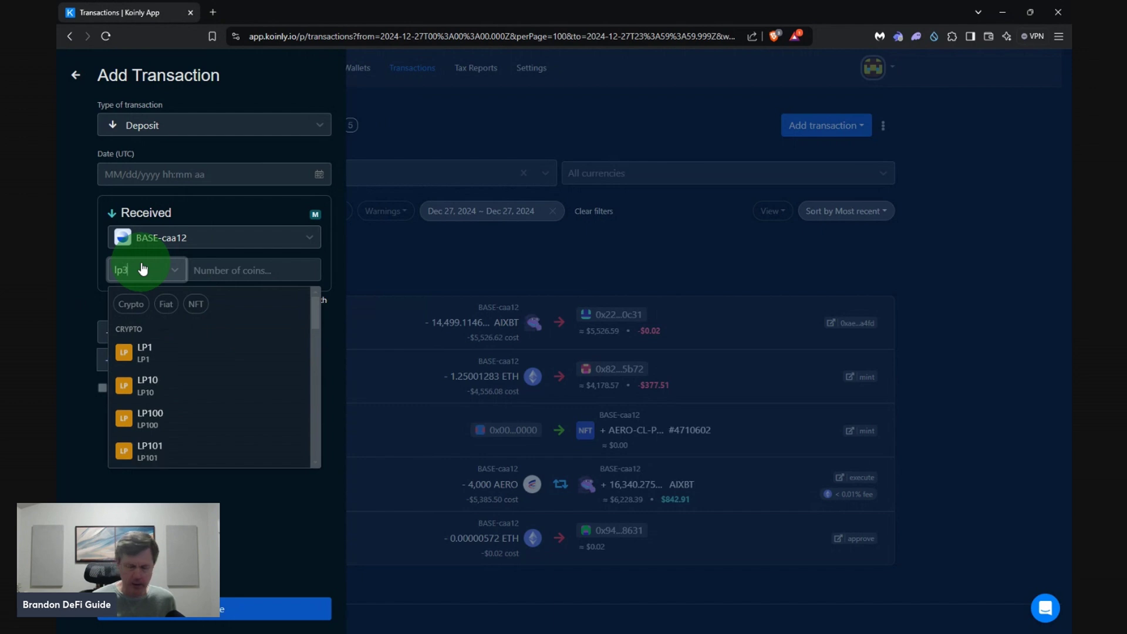
pyautogui.write('37')
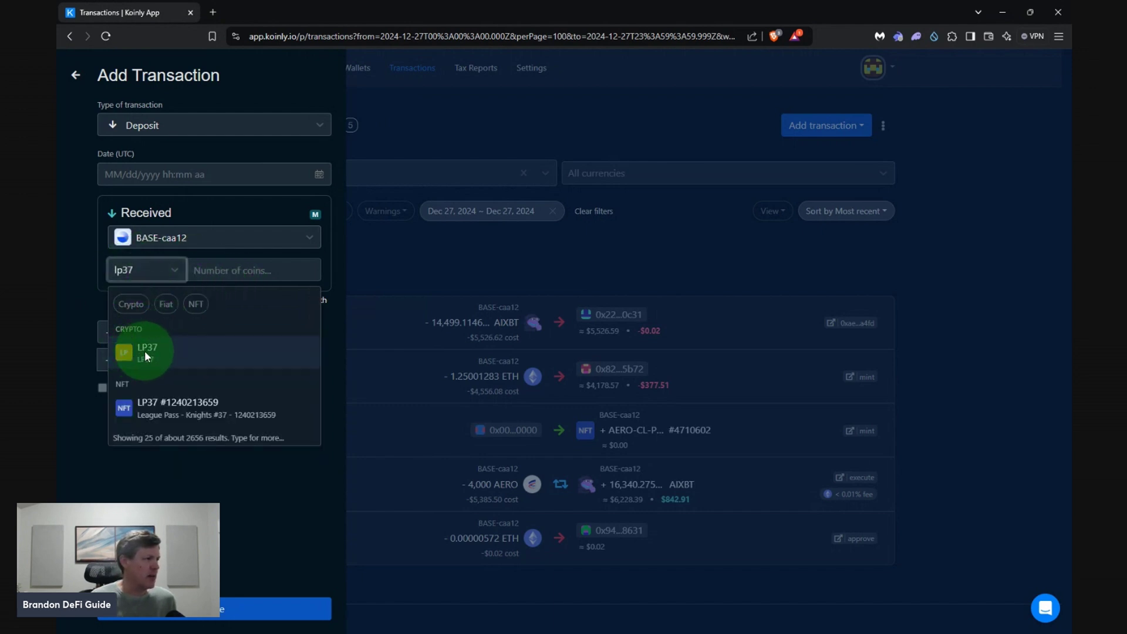
pyautogui.click(127, 350)
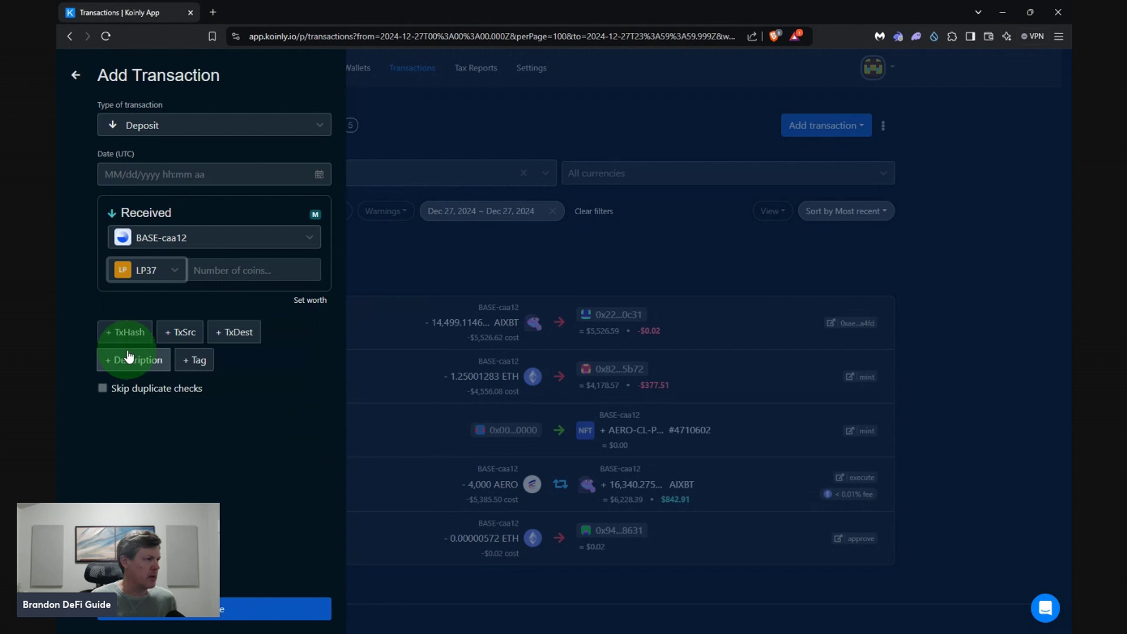
pyautogui.click(217, 269)
pyautogui.write('1')
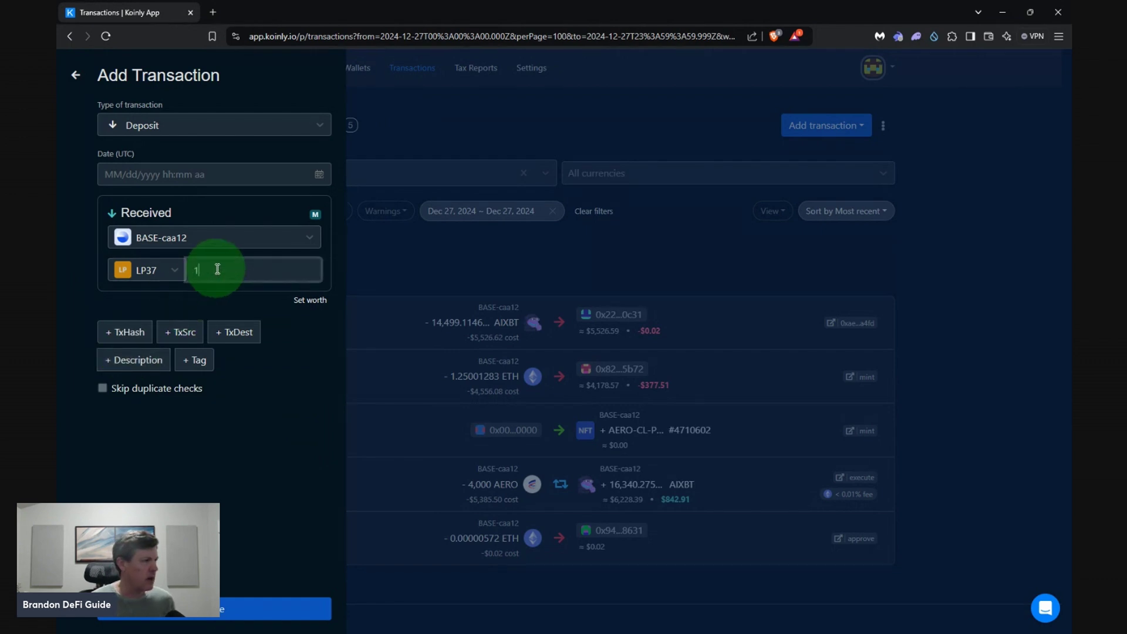
pyautogui.write('00')
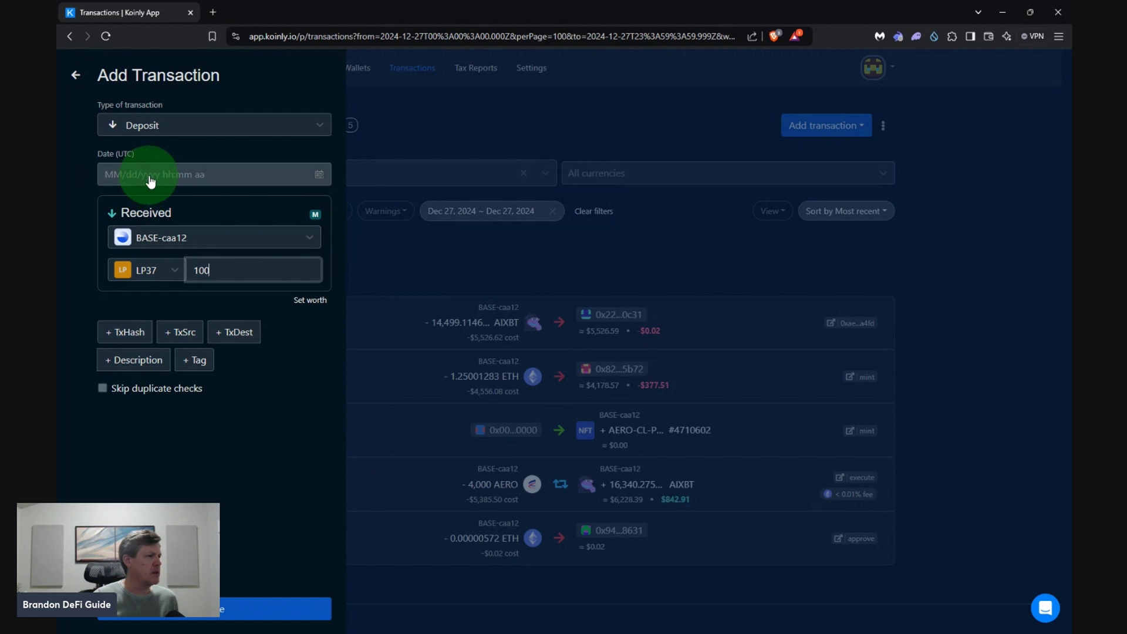
pyautogui.click(76, 75)
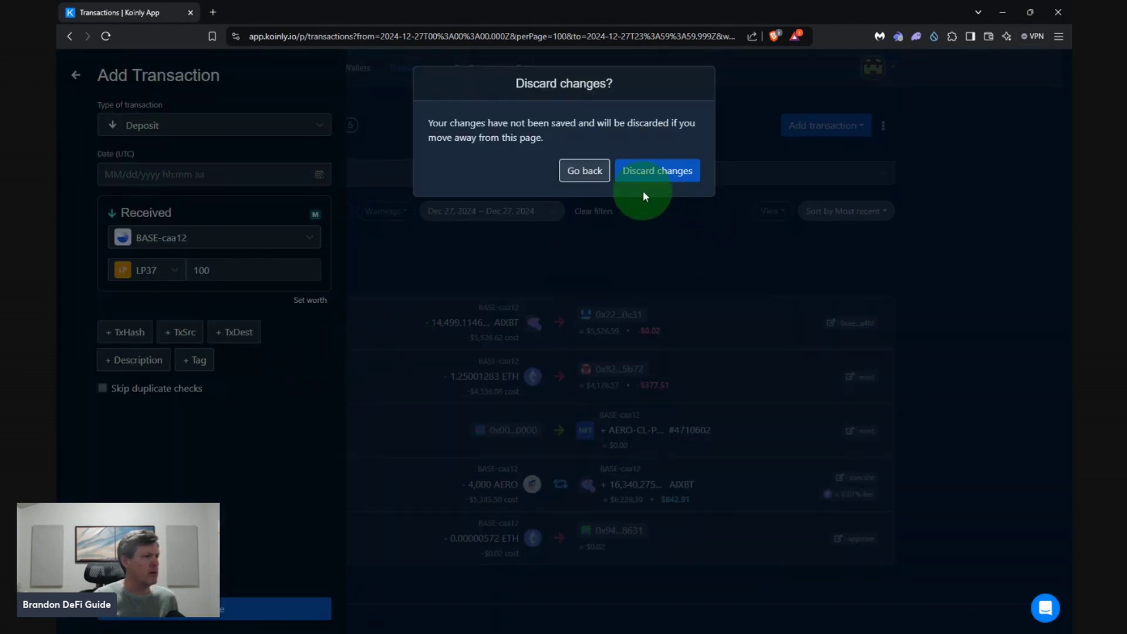
pyautogui.click(653, 178)
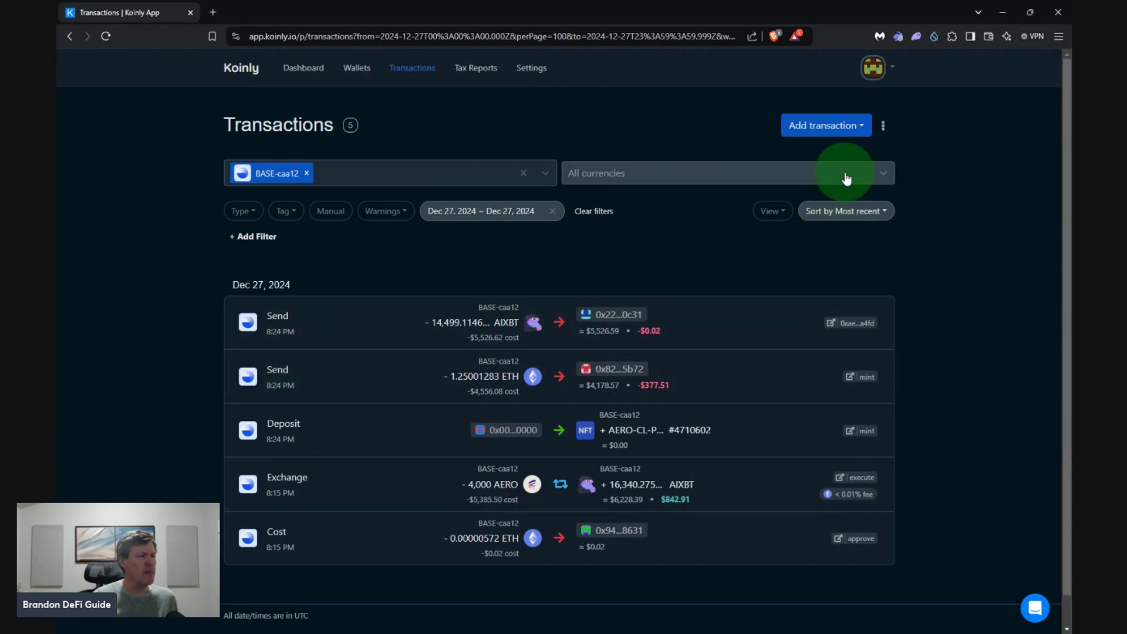
# - Start a manual deposit transaction into the BASE-caa12 wallet with 100 coins of LP37 received
pyautogui.click(828, 125)
pyautogui.click(768, 183)
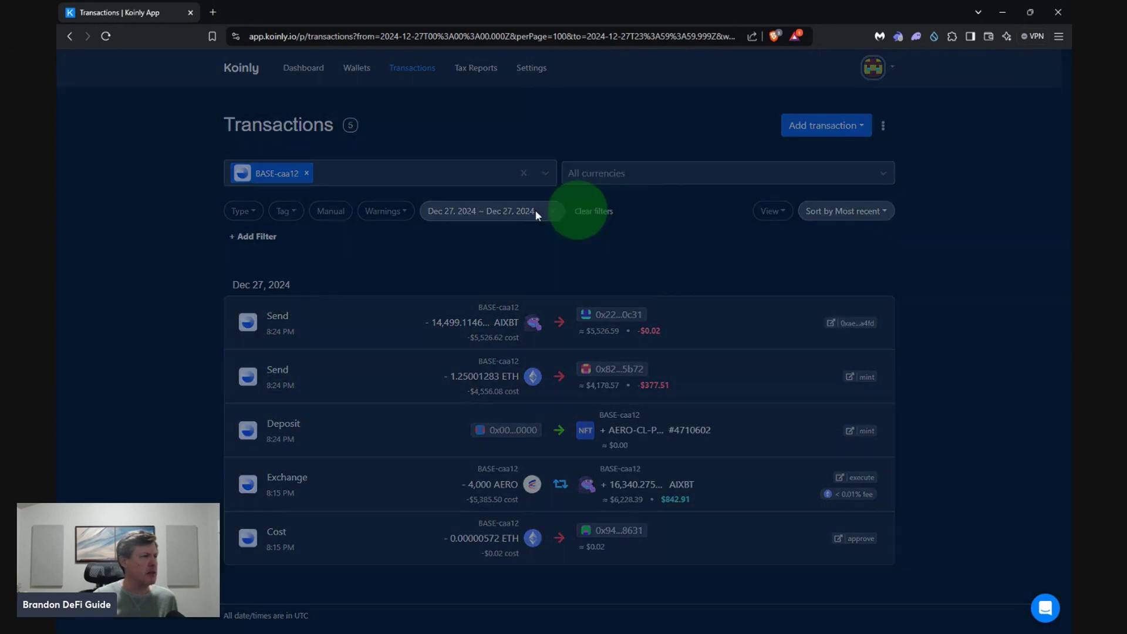
pyautogui.click(144, 271)
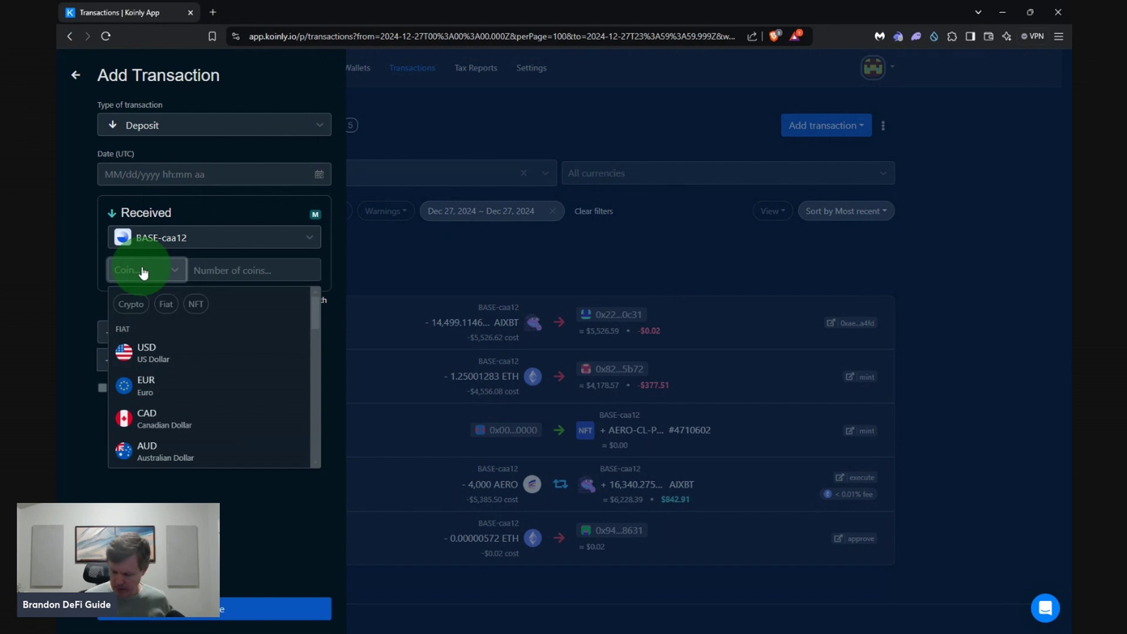
pyautogui.write('lp')
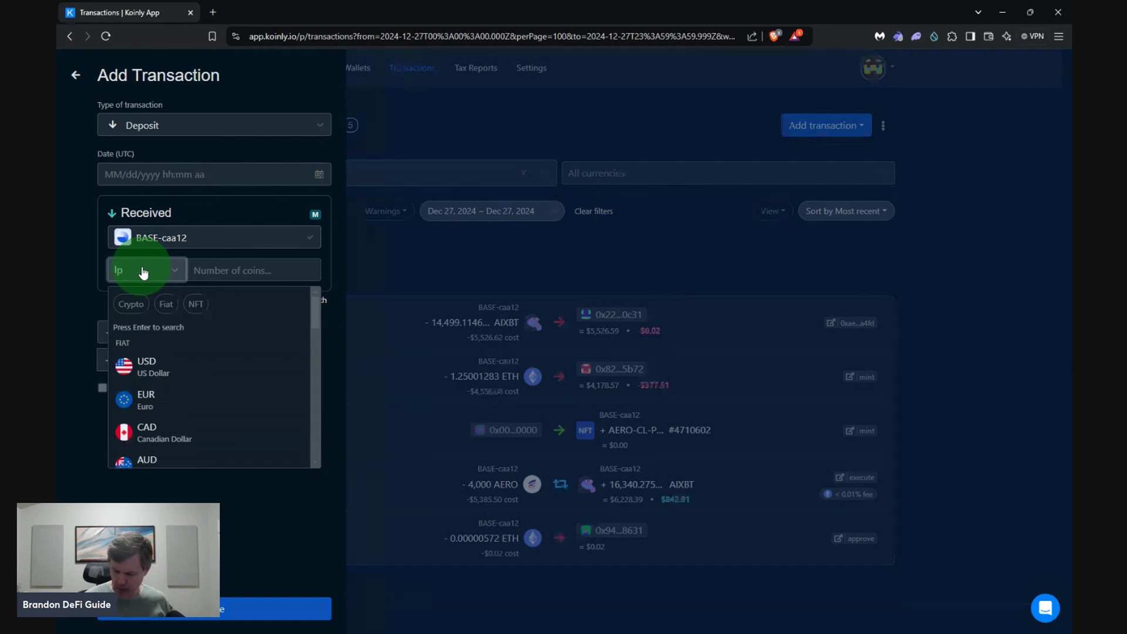
pyautogui.write('37')
pyautogui.click(150, 344)
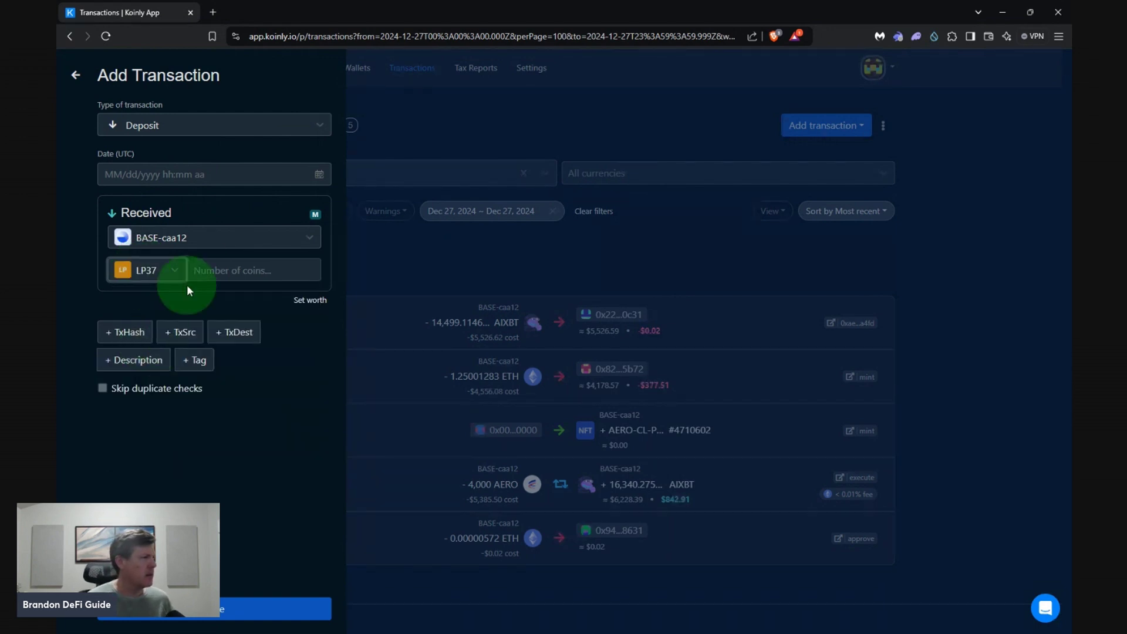
pyautogui.click(209, 269)
pyautogui.write('100')
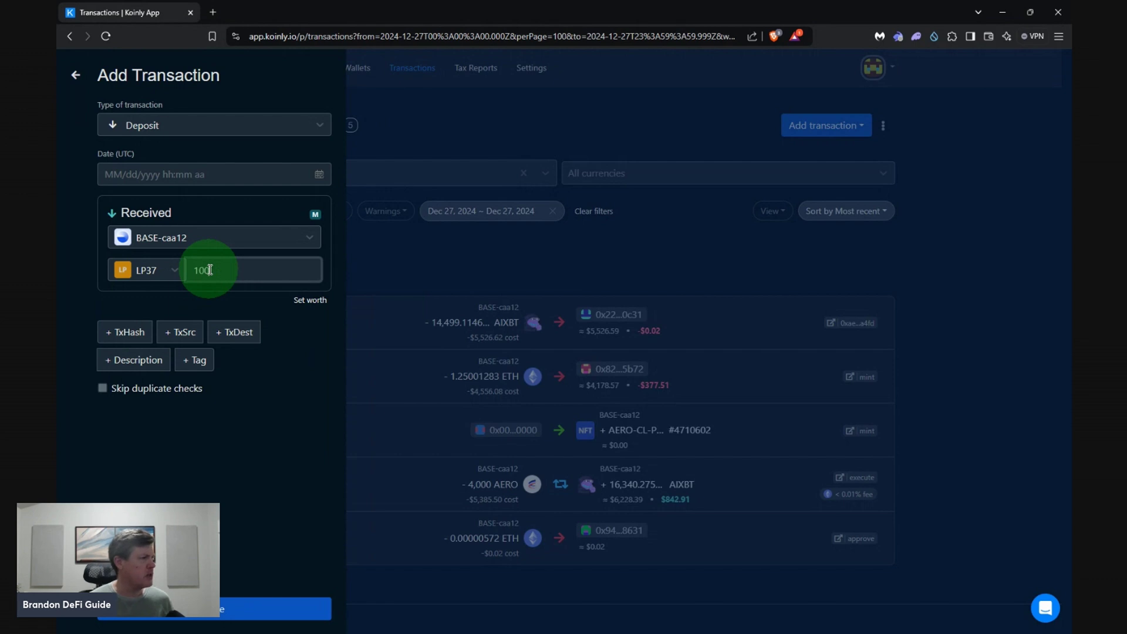
# - Set the deposit's UTC date and time to 12/27/2024 08:34 PM
pyautogui.click(150, 175)
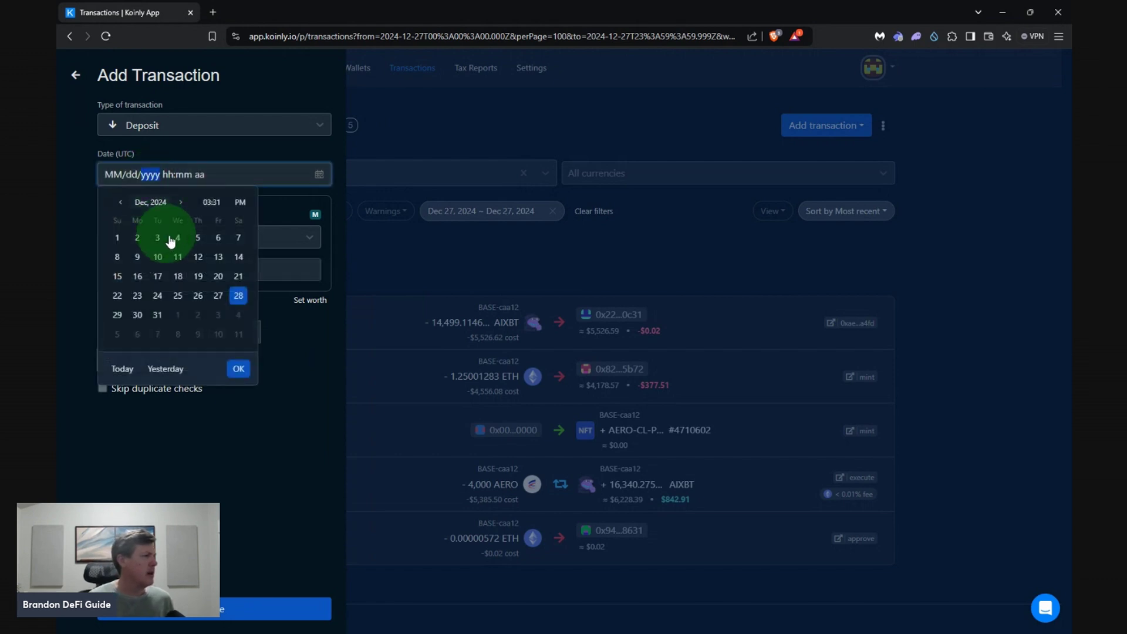
pyautogui.click(221, 296)
pyautogui.click(213, 204)
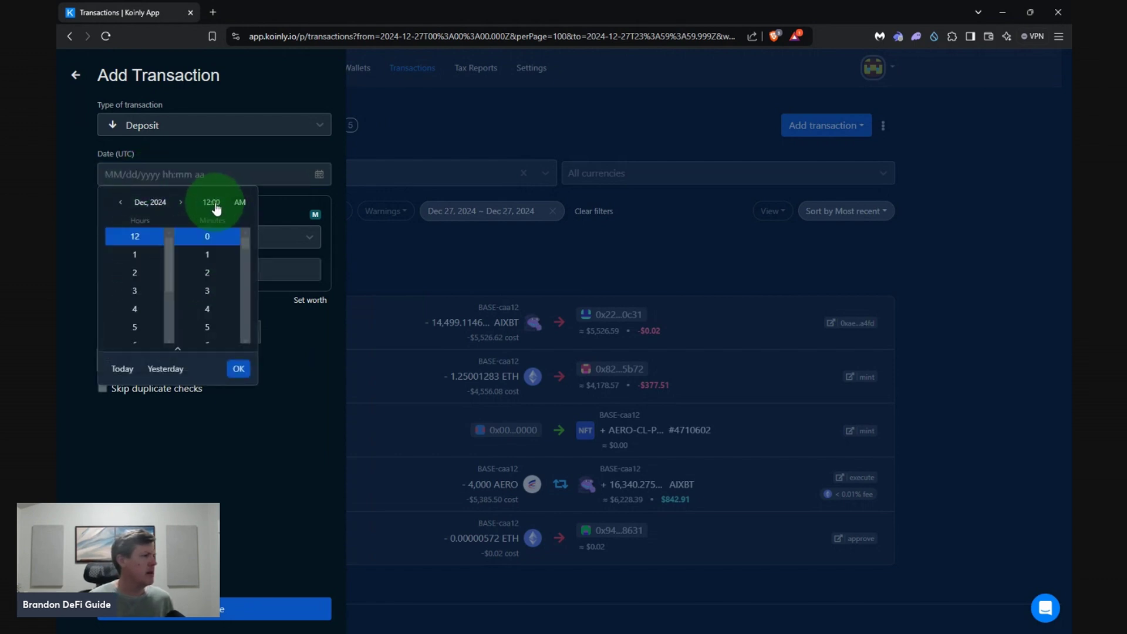
pyautogui.scroll(-3, 147, 276)
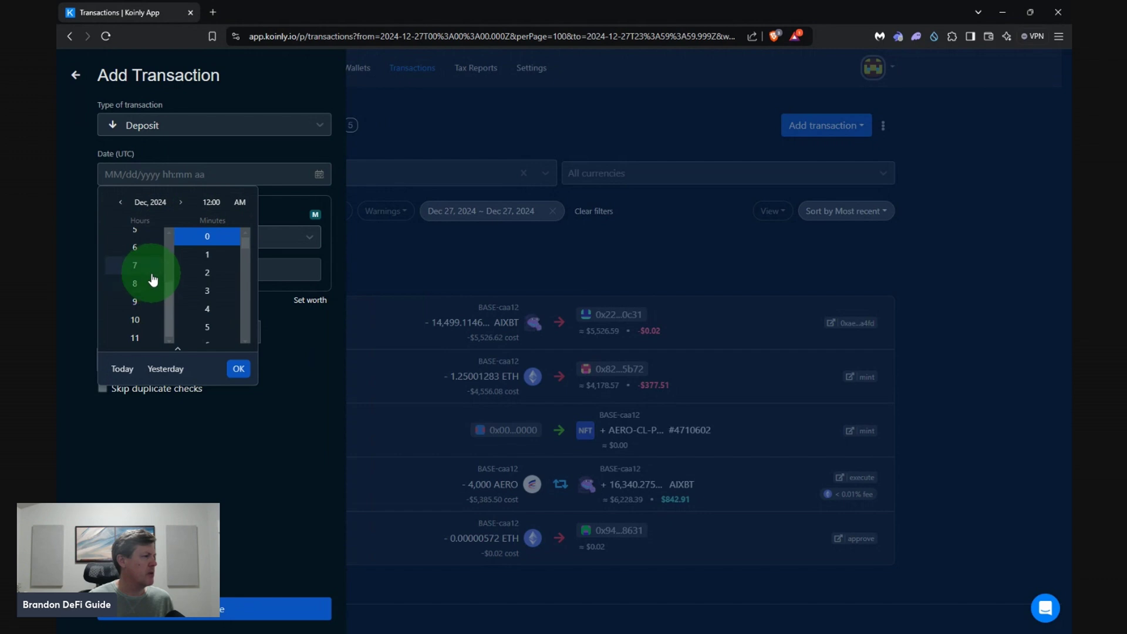
pyautogui.click(144, 285)
pyautogui.scroll(-3, 213, 268)
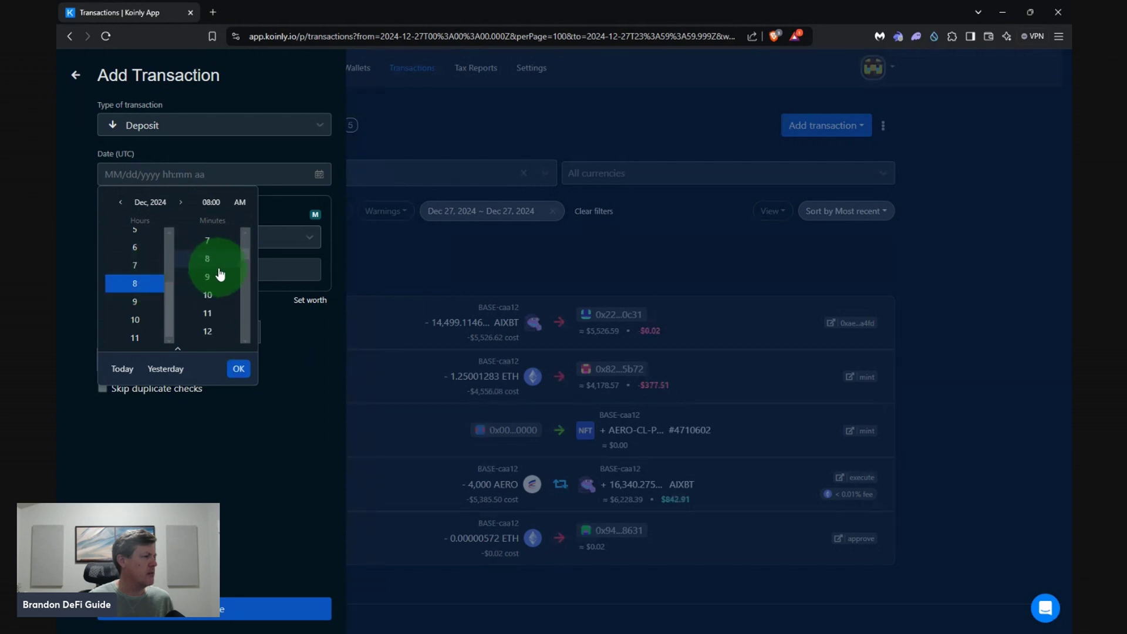
pyautogui.scroll(-2, 221, 274)
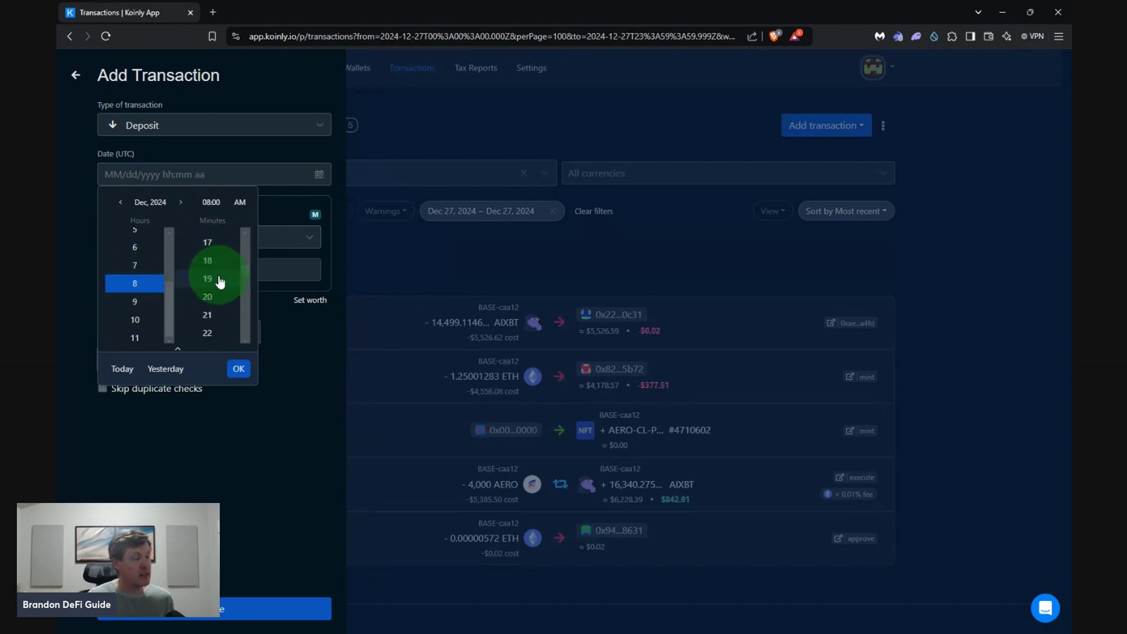
pyautogui.scroll(-3, 220, 276)
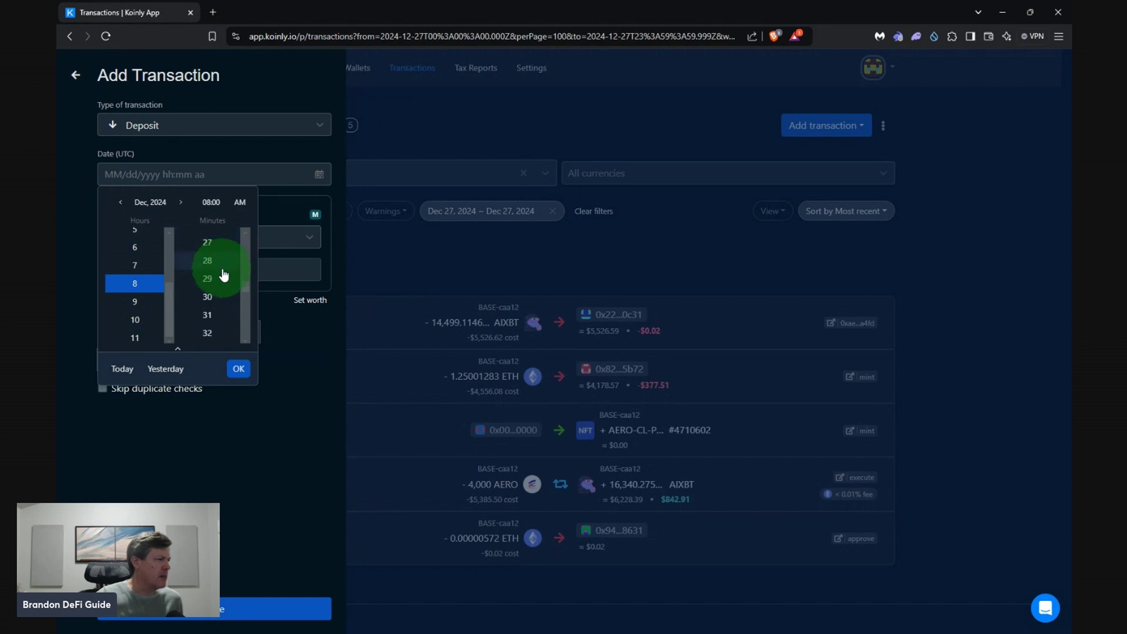
pyautogui.scroll(-2, 222, 276)
pyautogui.click(209, 308)
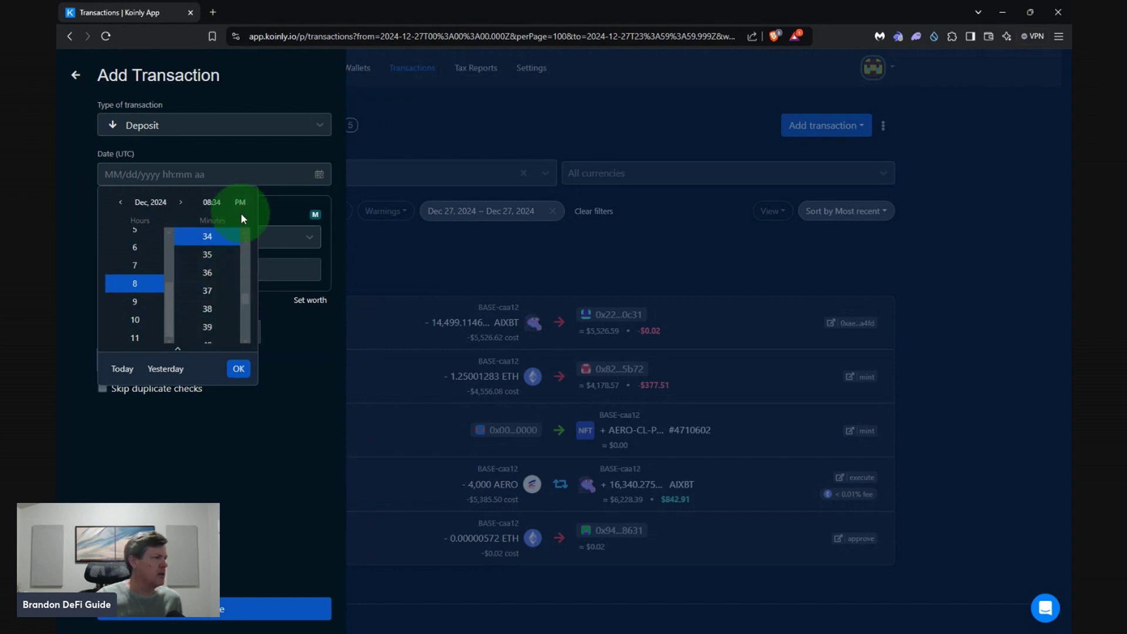
pyautogui.click(239, 368)
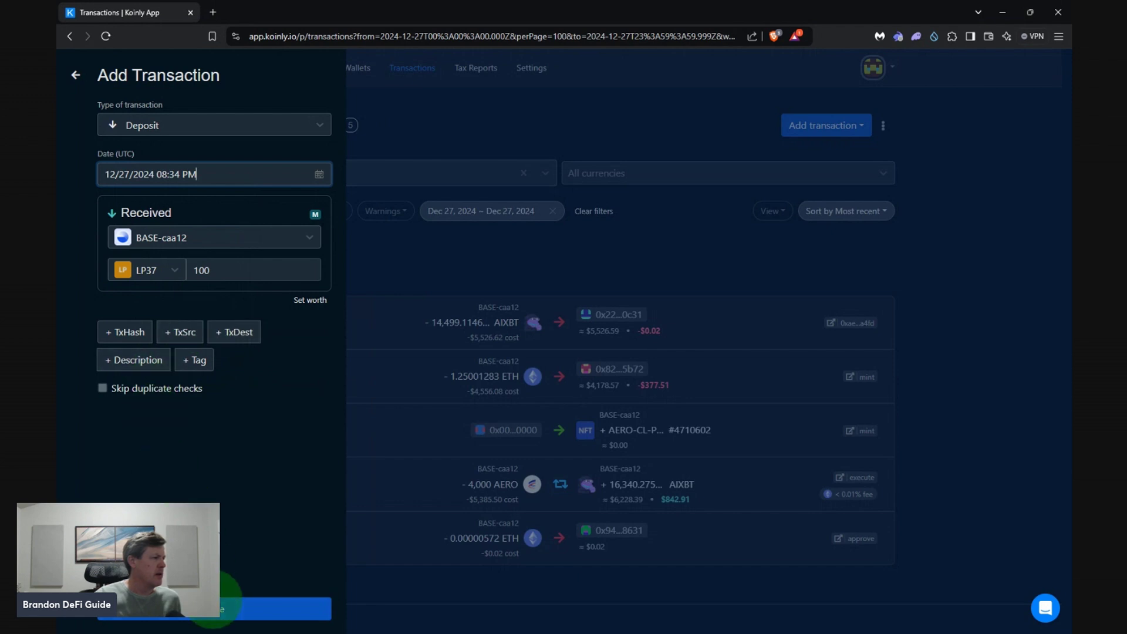
# - Add the description "WETH/AIXBT on Aerodrome" to the LP37 deposit and save the transaction
pyautogui.click(143, 363)
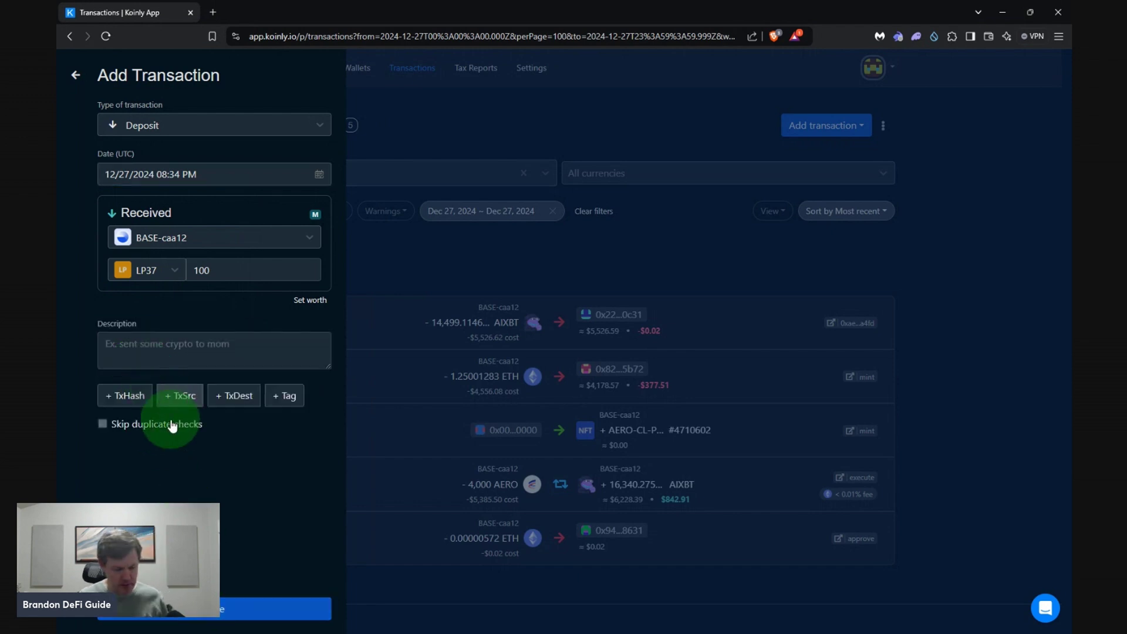
pyautogui.click(157, 343)
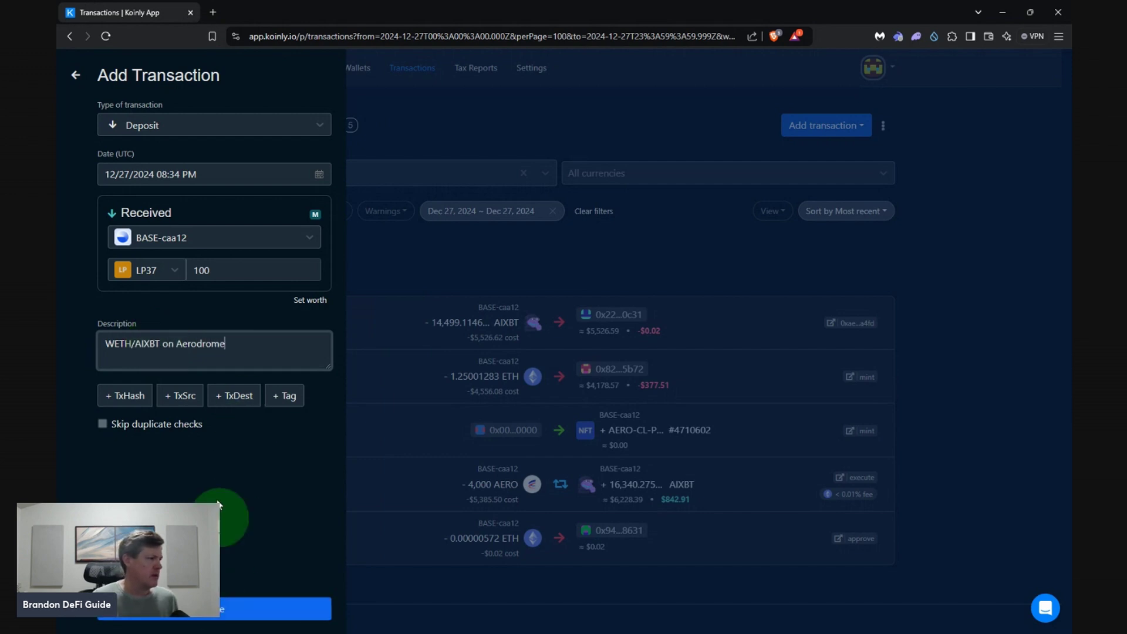
pyautogui.click(220, 611)
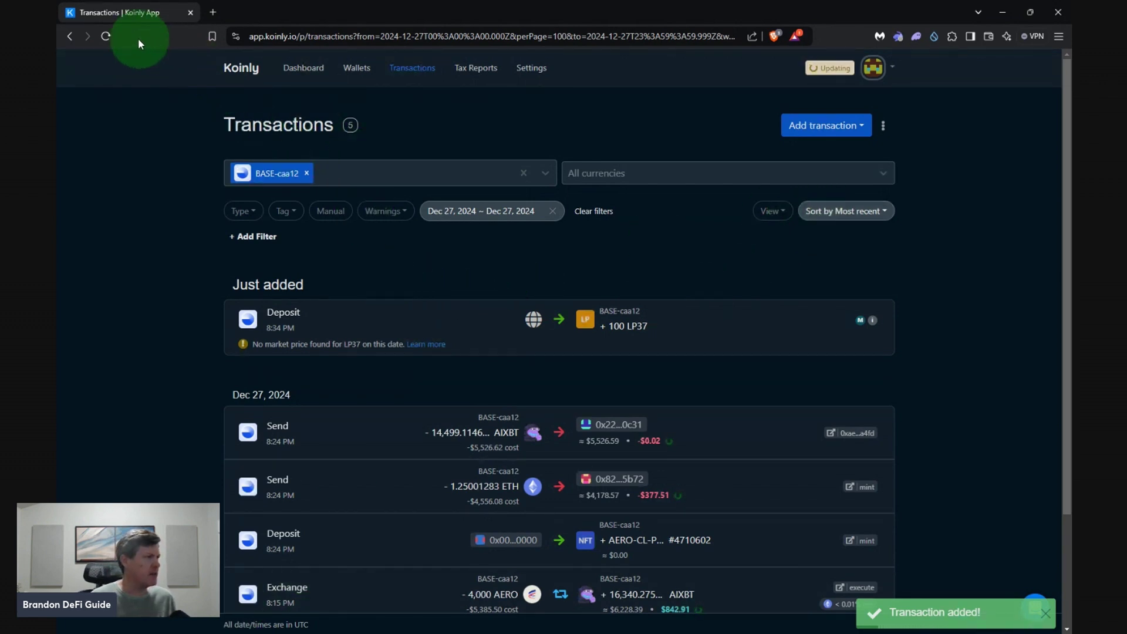
# - Reload the transactions and merge the 100 LP37 deposit with the 8:24 PM AIXBT and ETH sends
pyautogui.click(106, 36)
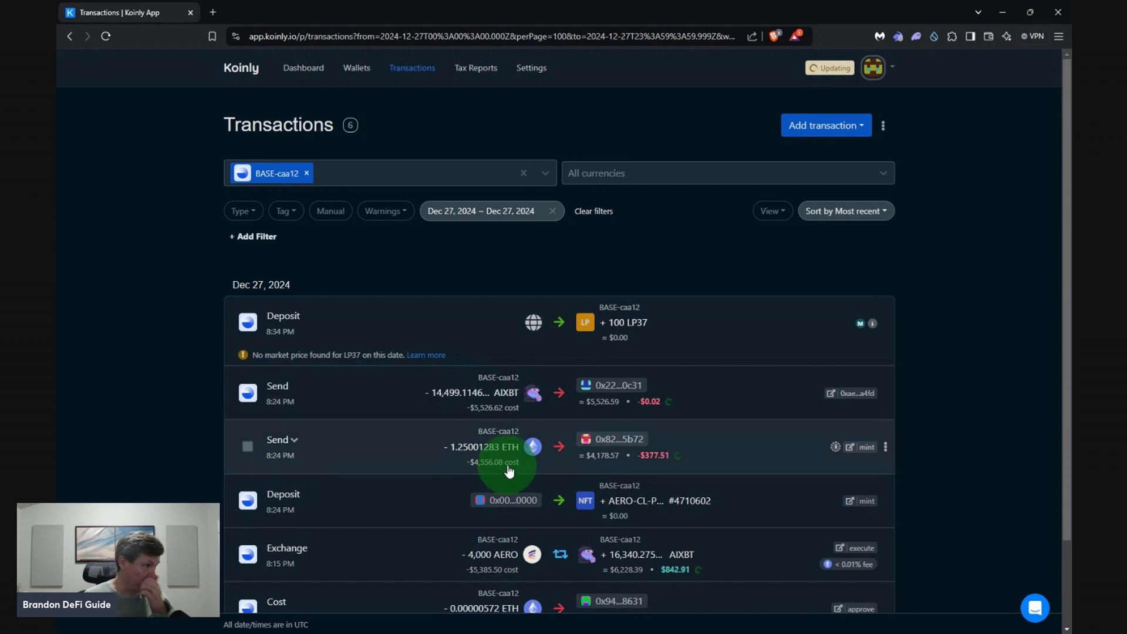
pyautogui.moveTo(510, 463)
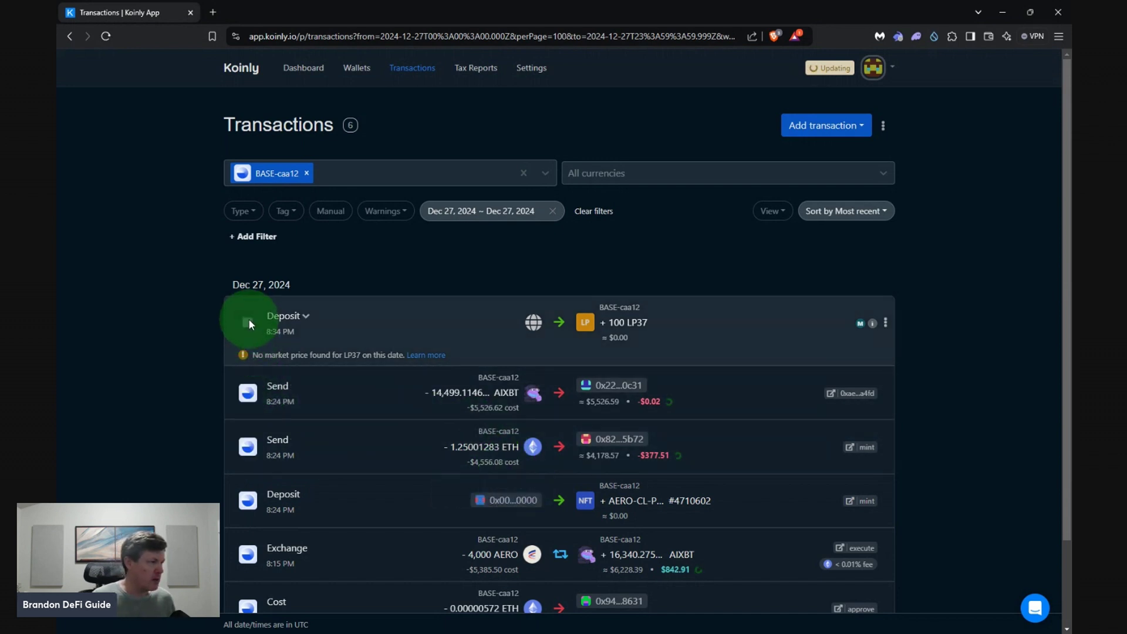
pyautogui.click(248, 323)
pyautogui.click(248, 393)
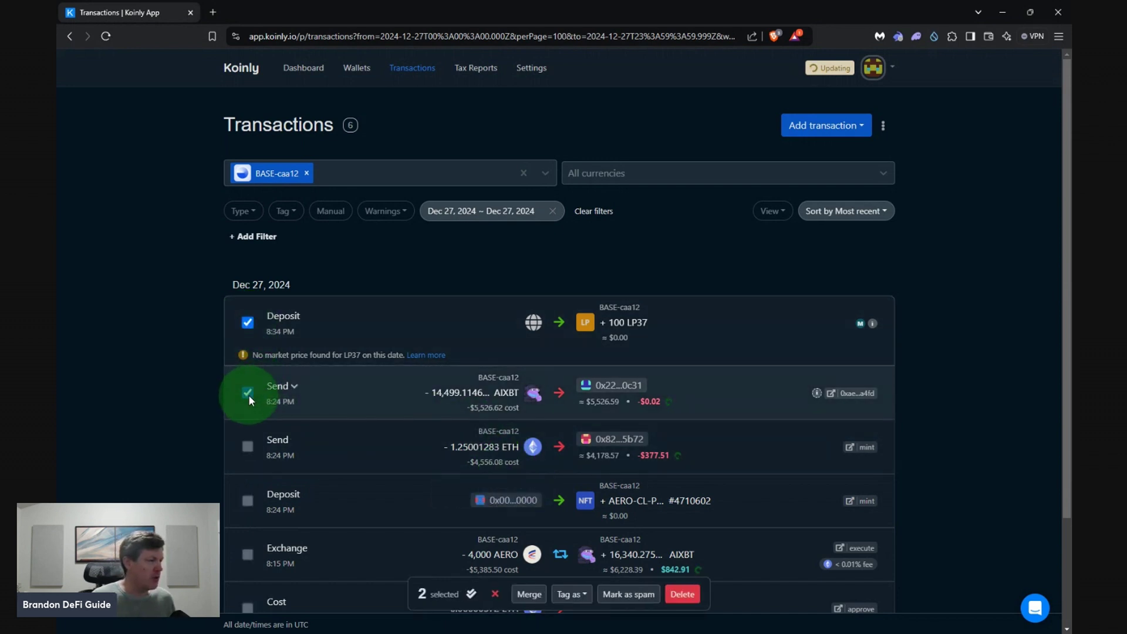
pyautogui.click(248, 447)
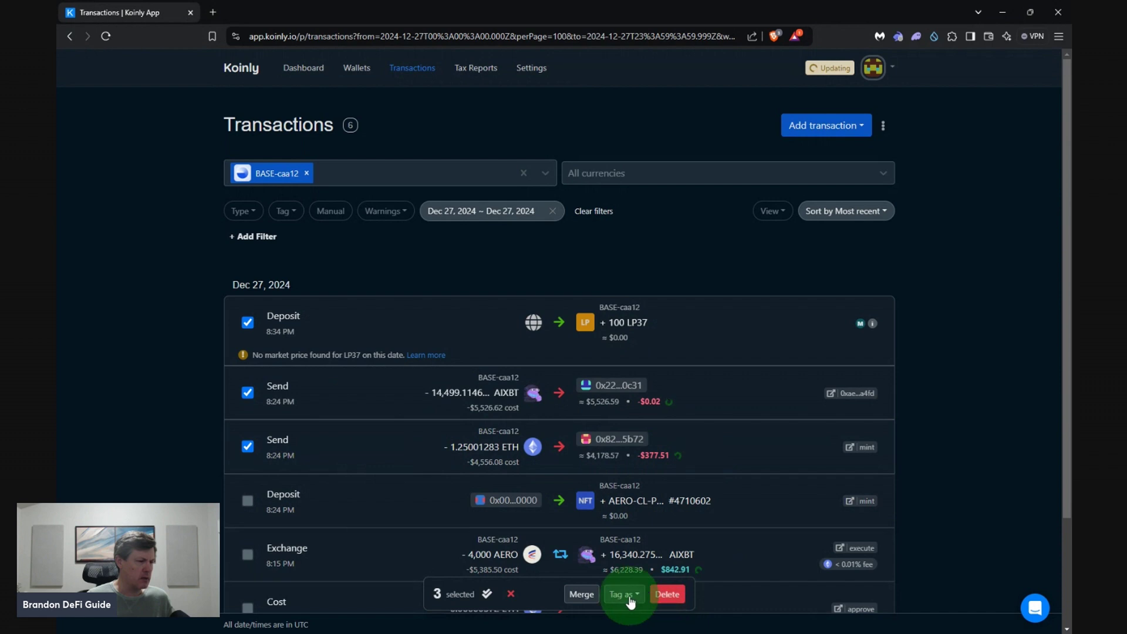
pyautogui.click(582, 595)
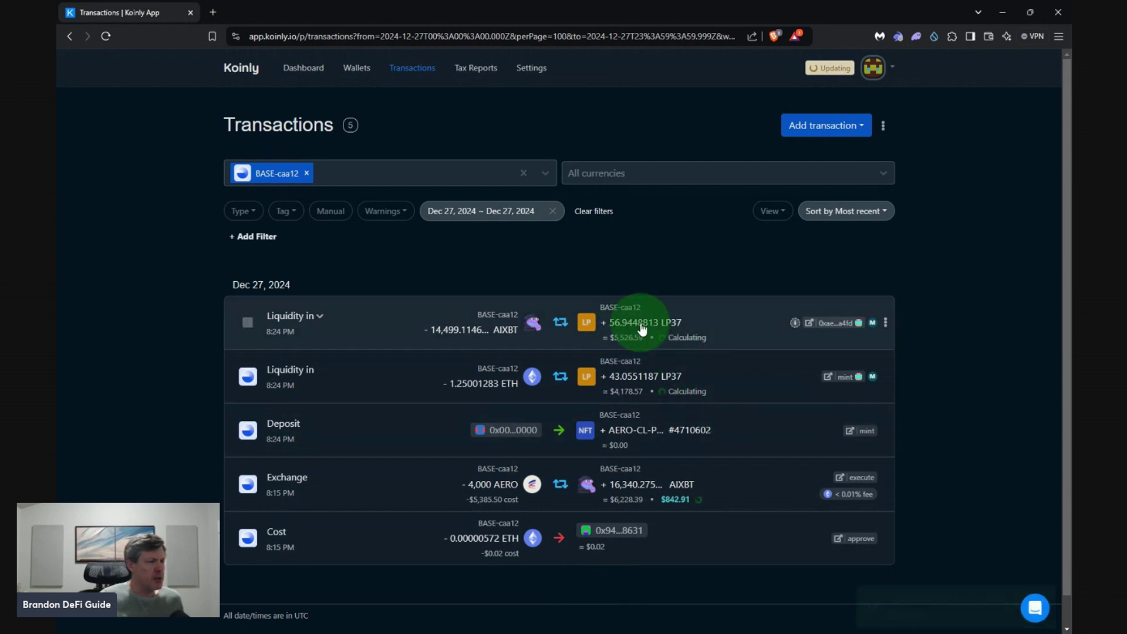
pyautogui.moveTo(505, 339)
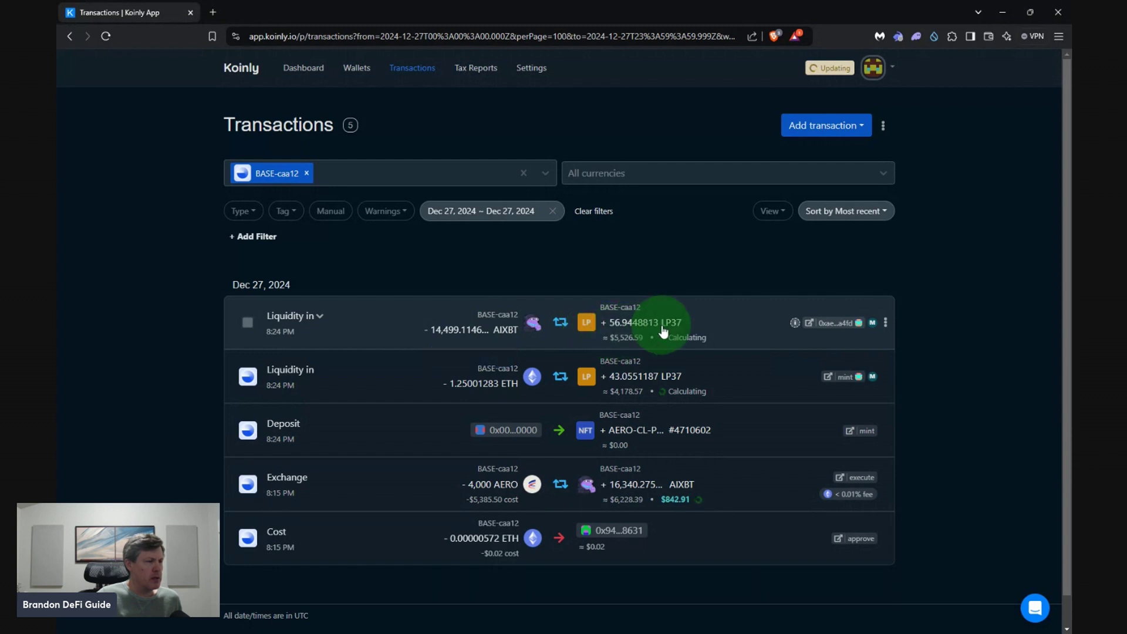
pyautogui.moveTo(668, 324)
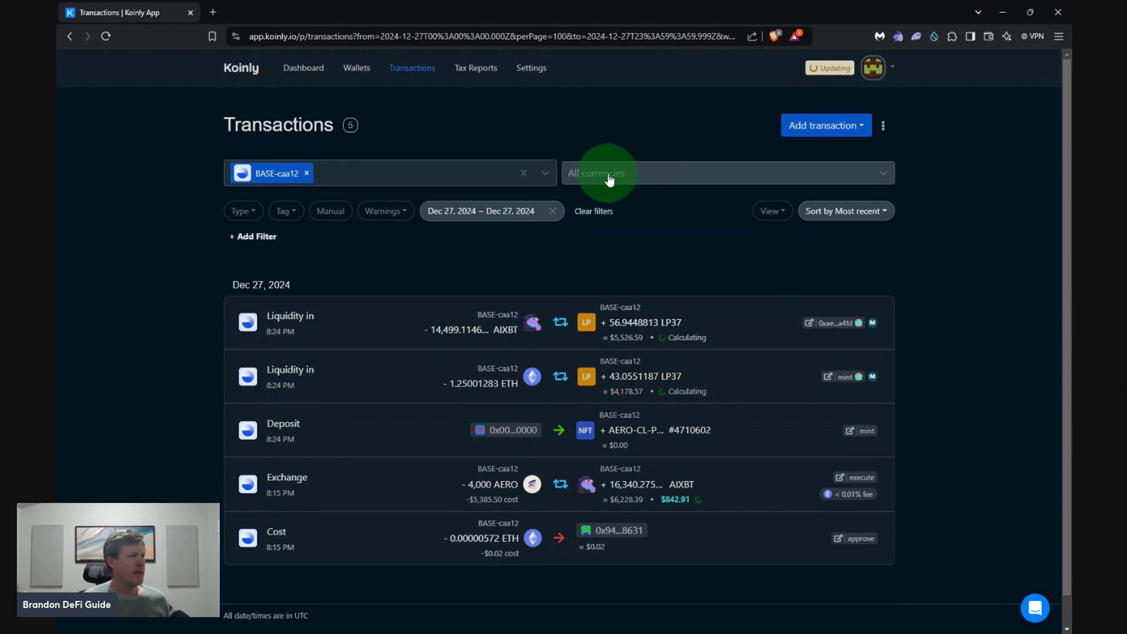
# - Replace the BASE-caa12 wallet and Dec 27, 2024 date filters with an LP23 currency filter across all wallets and dates
pyautogui.click(306, 174)
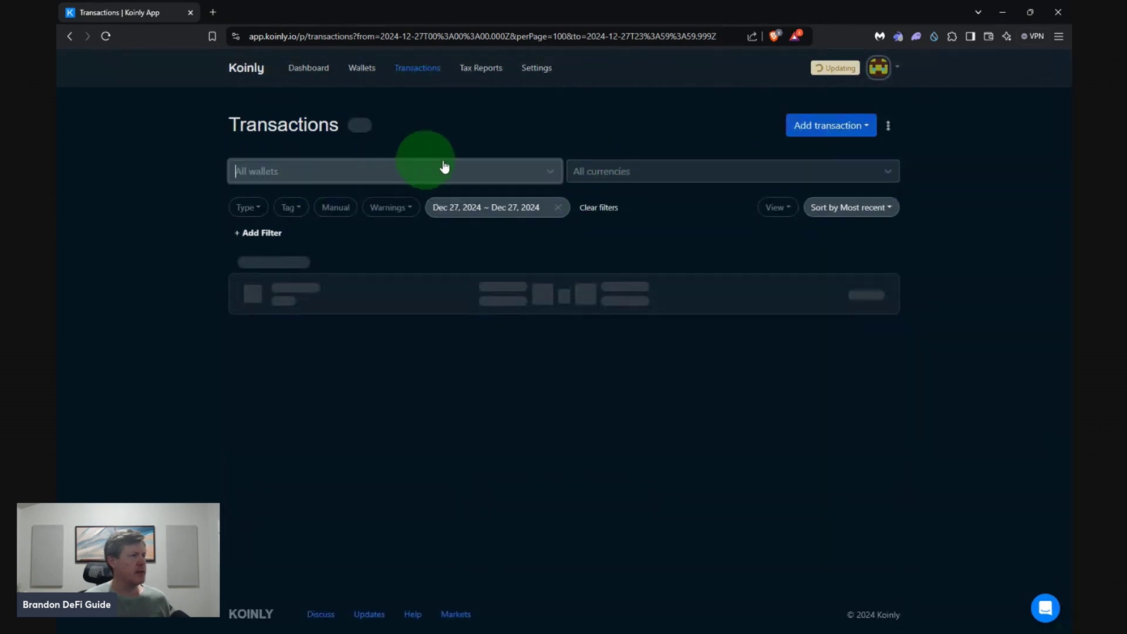
pyautogui.click(593, 176)
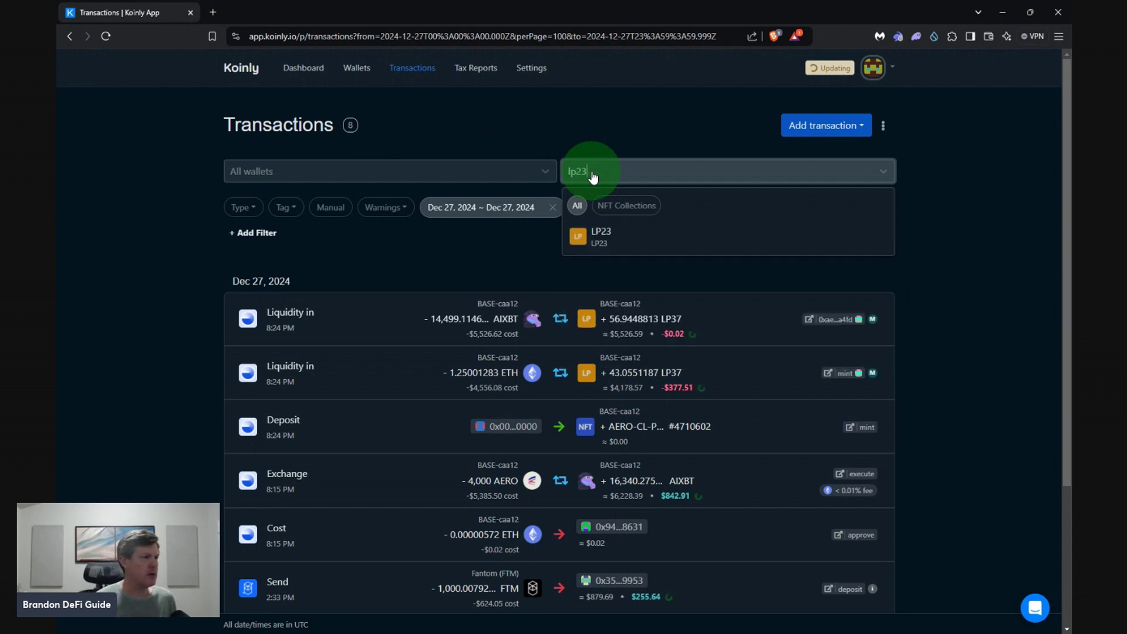
pyautogui.click(582, 235)
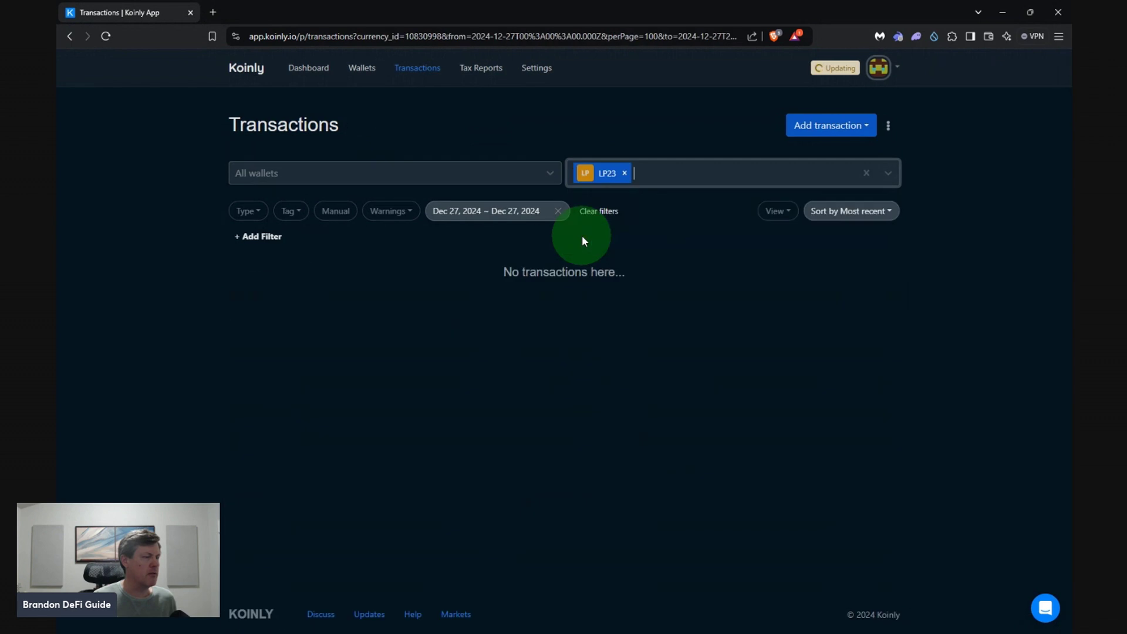
pyautogui.click(558, 210)
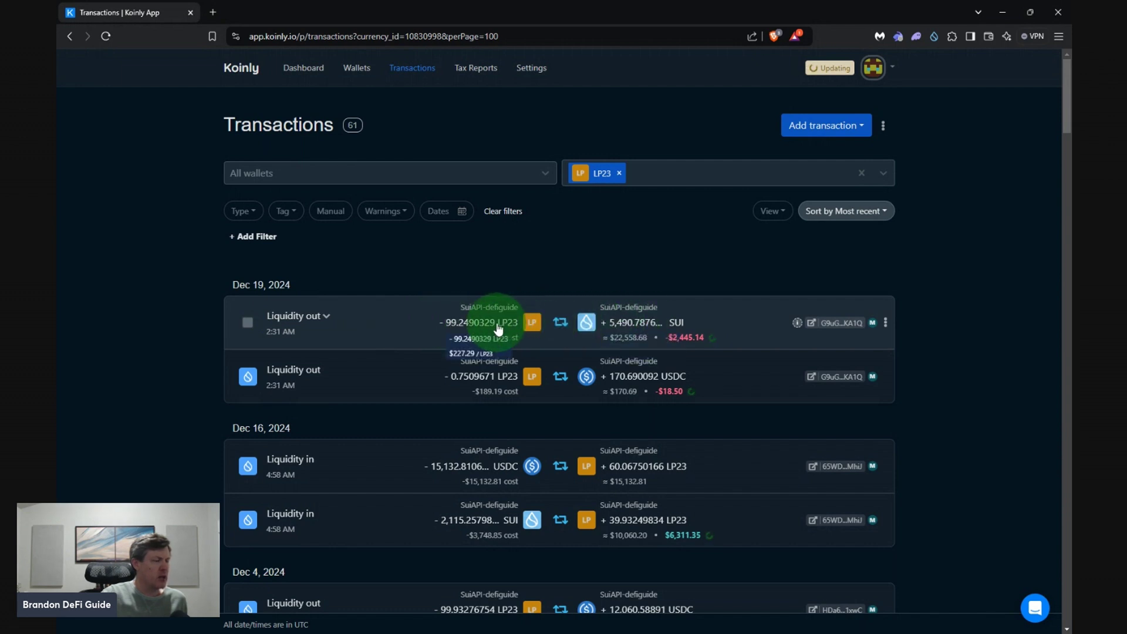
# - Review the available manual transaction types, dismiss the choices, and examine the LP23-to-USDC Liquidity out entry from Dec 19, 2024
pyautogui.click(812, 129)
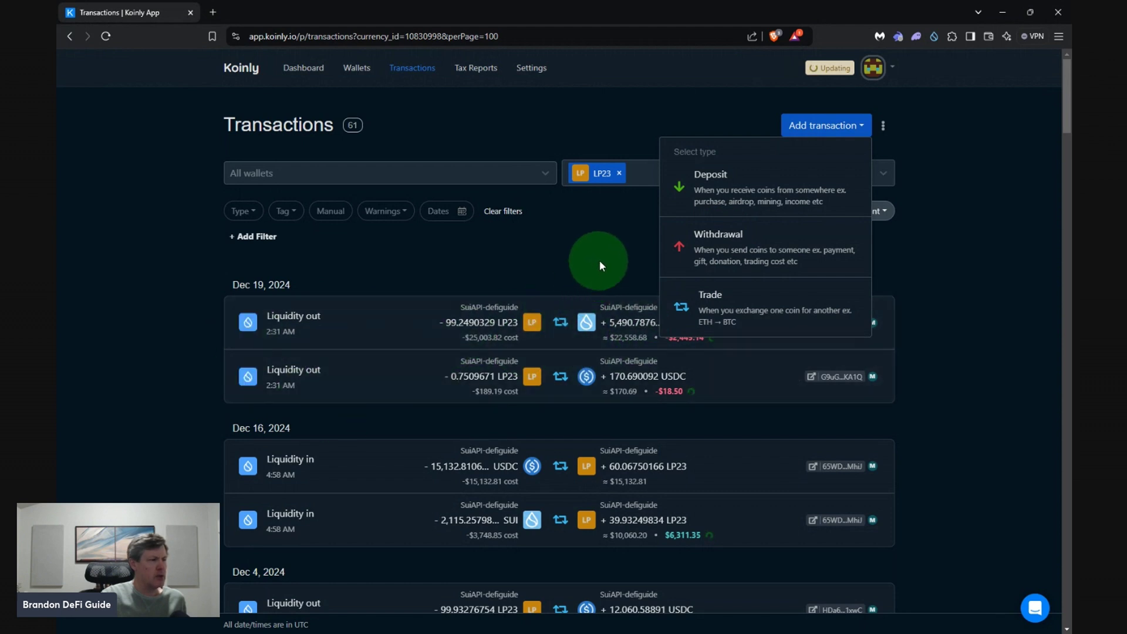
pyautogui.click(450, 266)
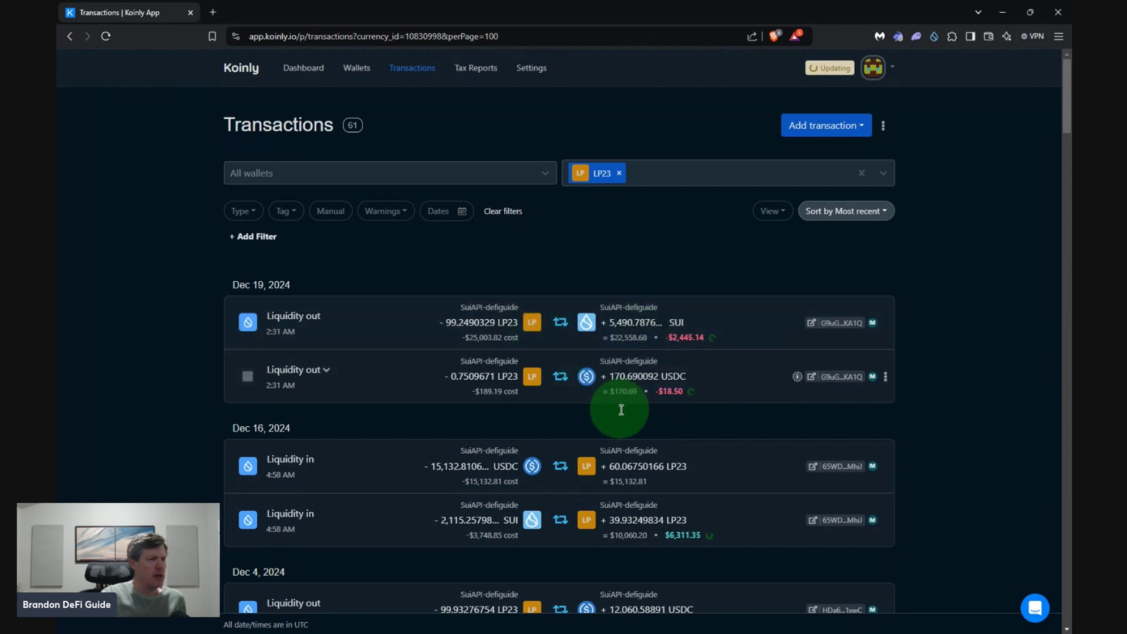
pyautogui.moveTo(625, 383)
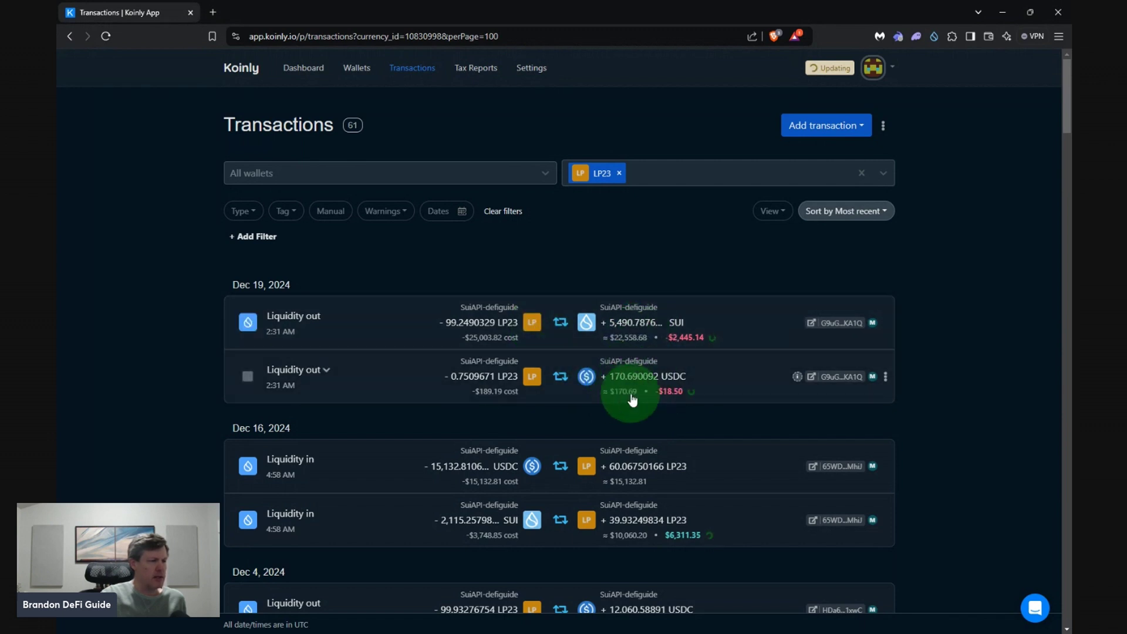